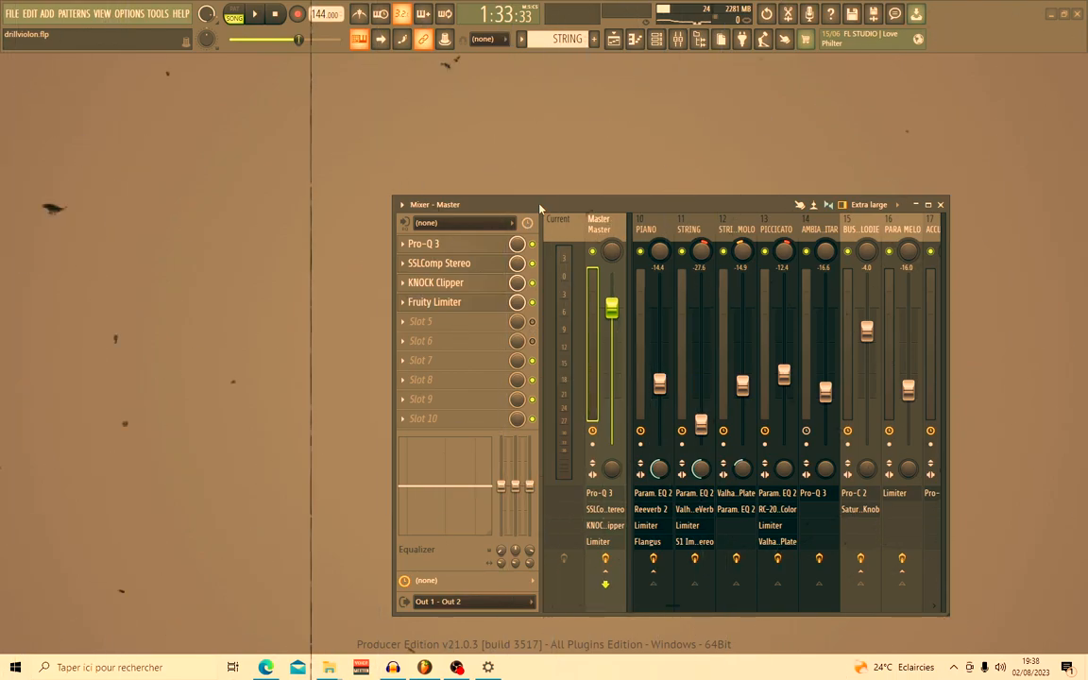
Step: Open the Master track's KNOCK Clipper and show the playlist's pre-refrain and refrain sections without the mixer covering them
click(428, 284)
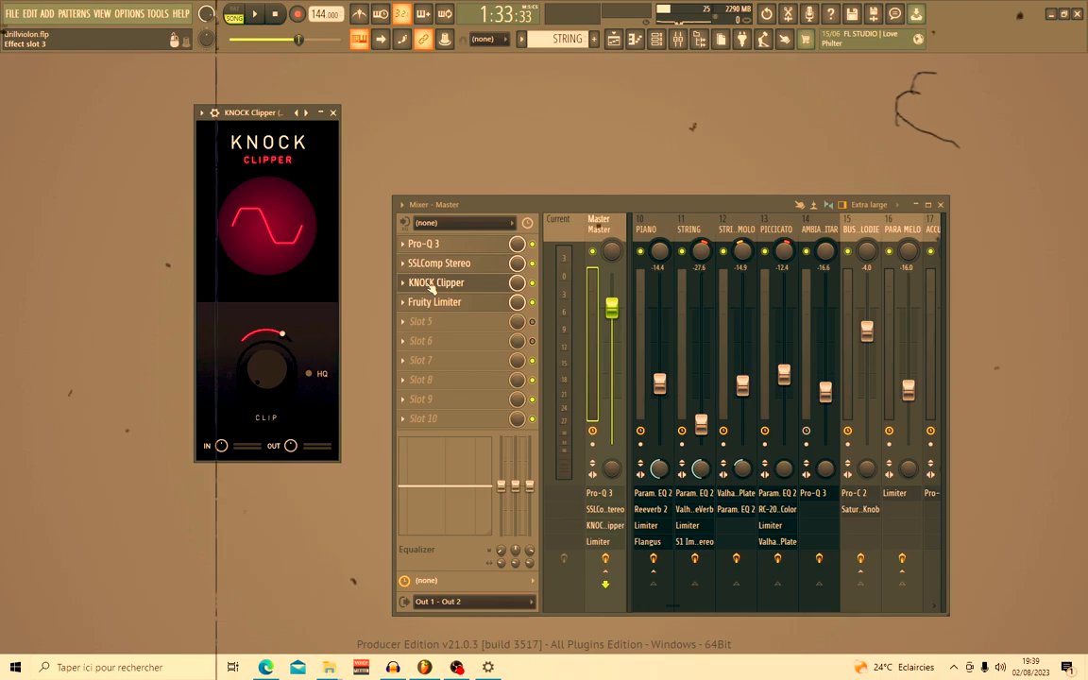
click(614, 39)
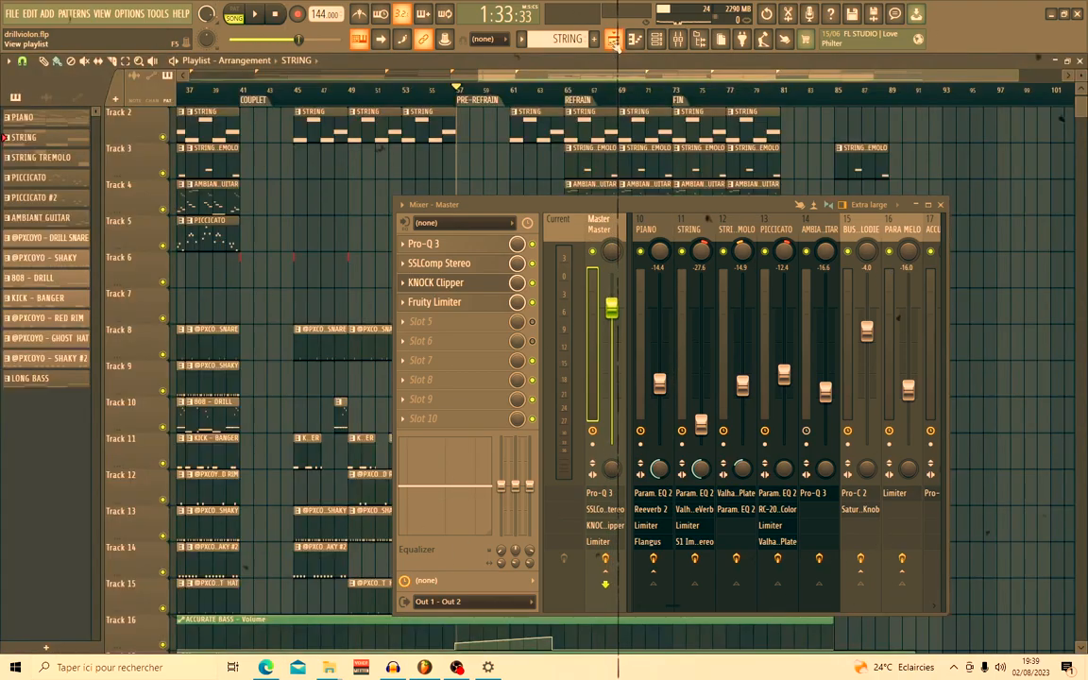
scroll(286, 386, up, 1)
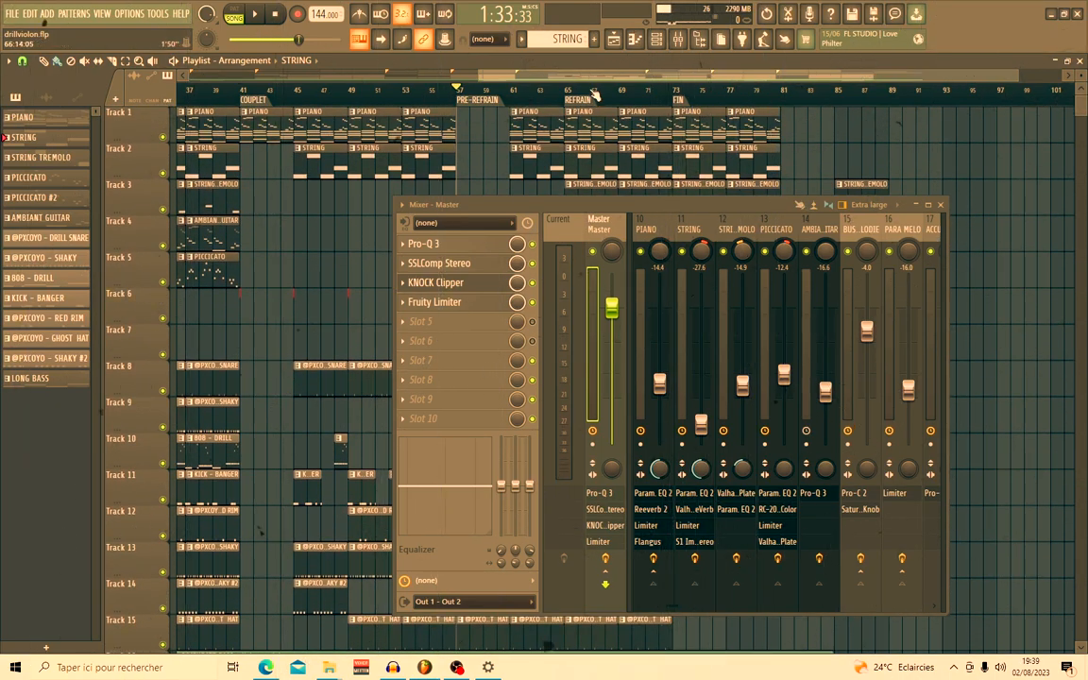
scroll(594, 94, up, 2)
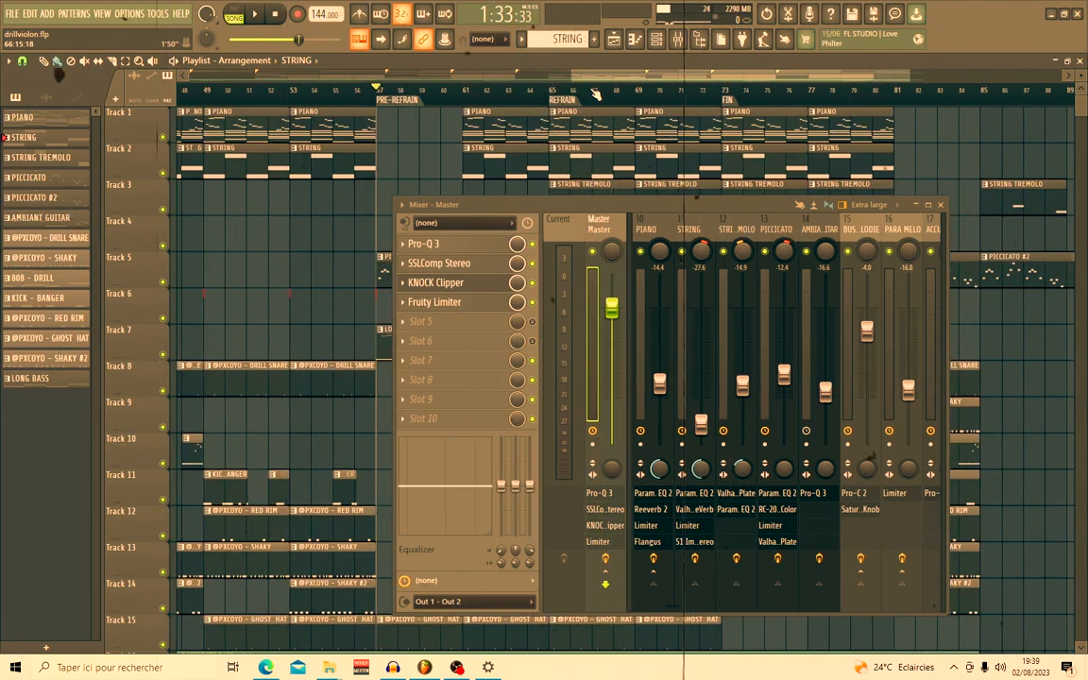
click(941, 205)
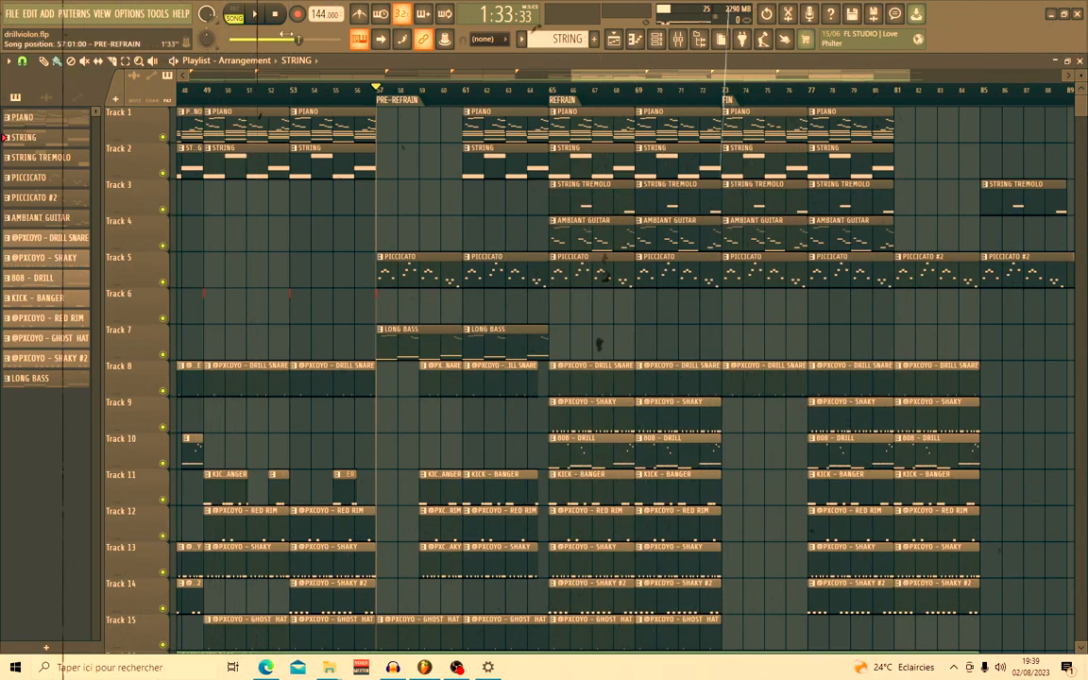
Step: Play the song from the pre-refrain into the refrain, bring back the mixer in place of the playlist, and stop playback
click(254, 14)
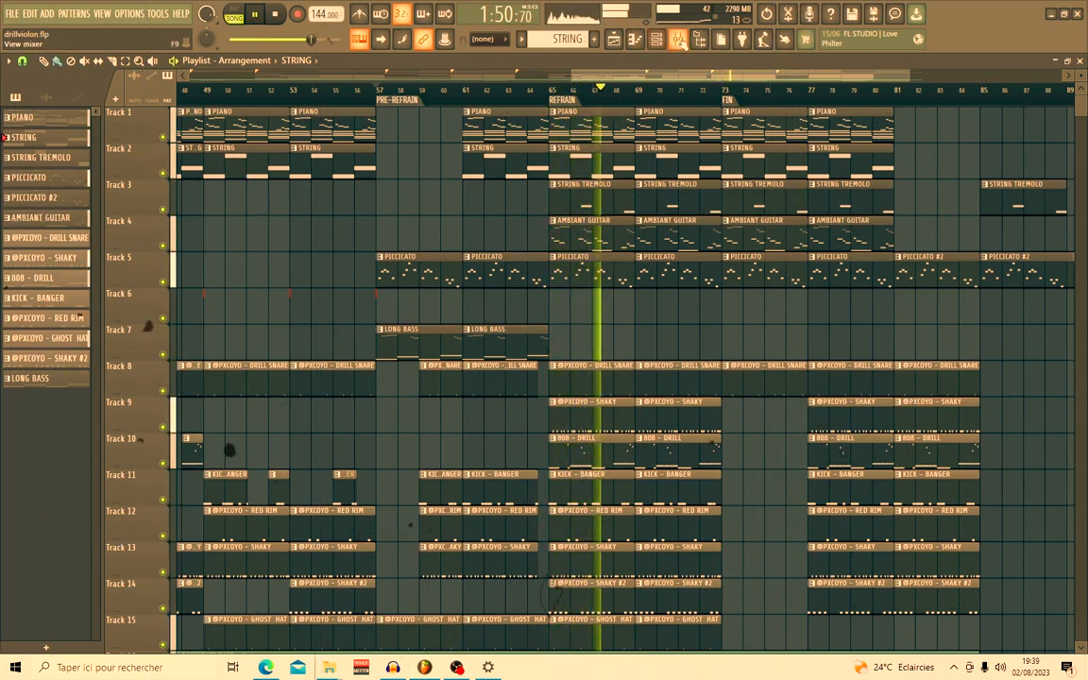
click(679, 39)
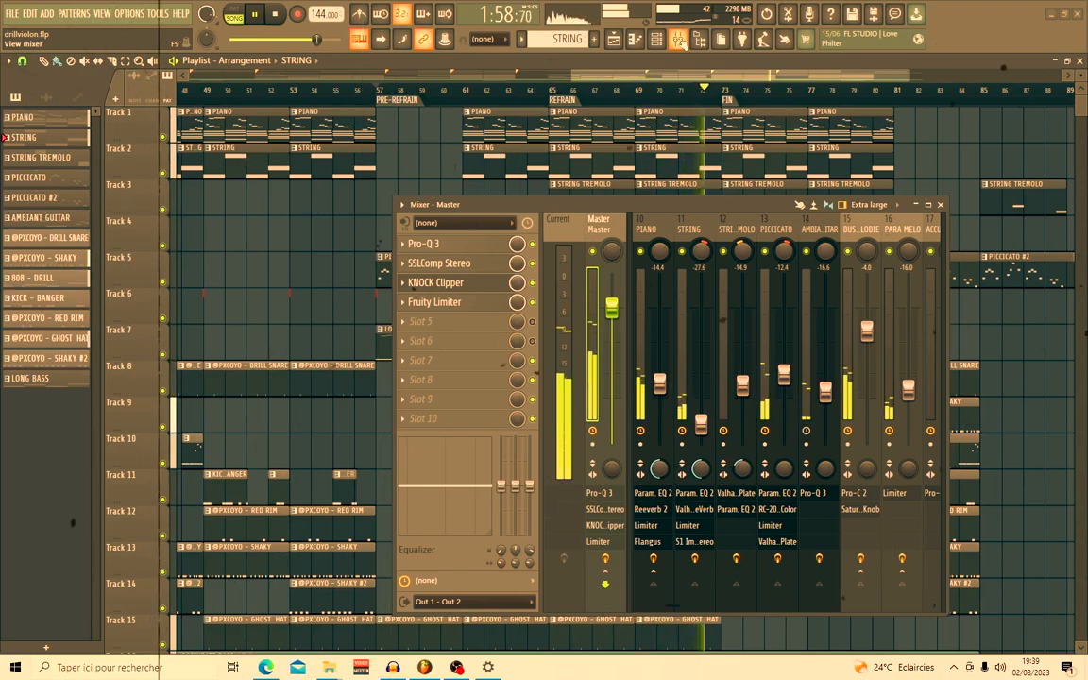
click(1078, 61)
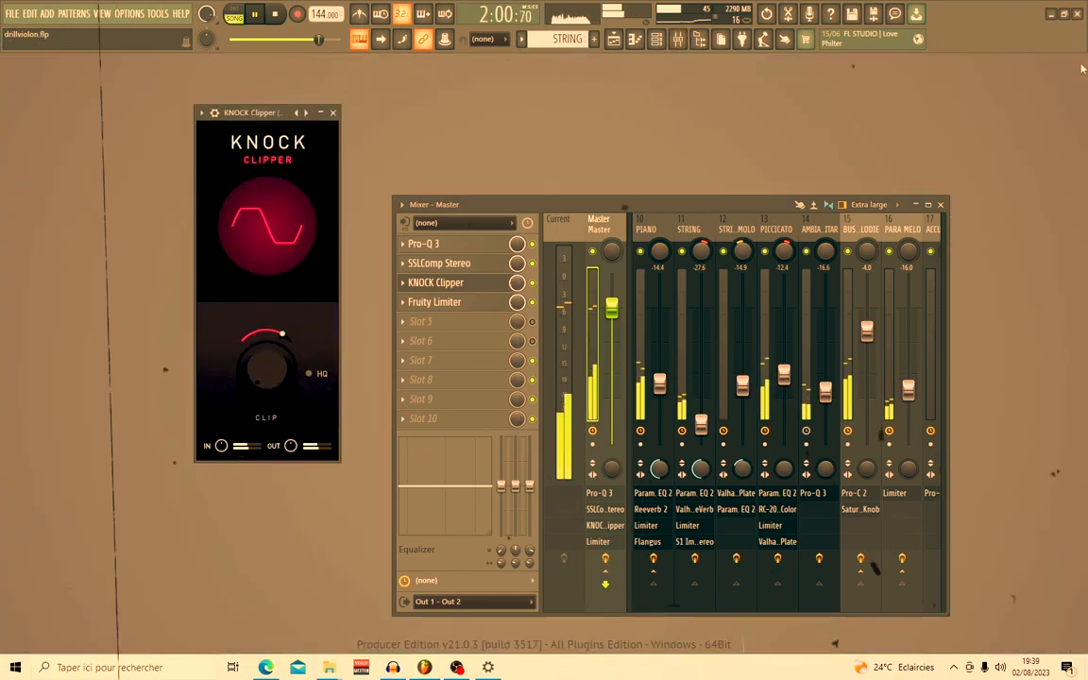
key(space)
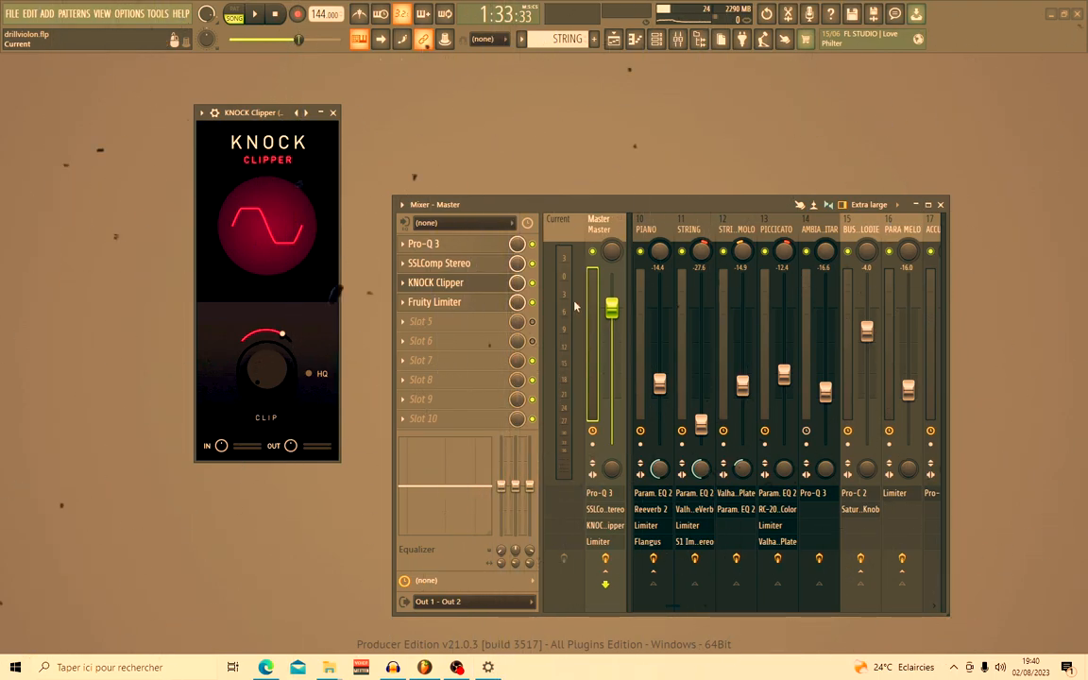
Step: Space out the mixer and KNOCK Clipper windows and sweep the clipper's clip curve between 0 and 100, ending at 100
drag(591, 205, 648, 206)
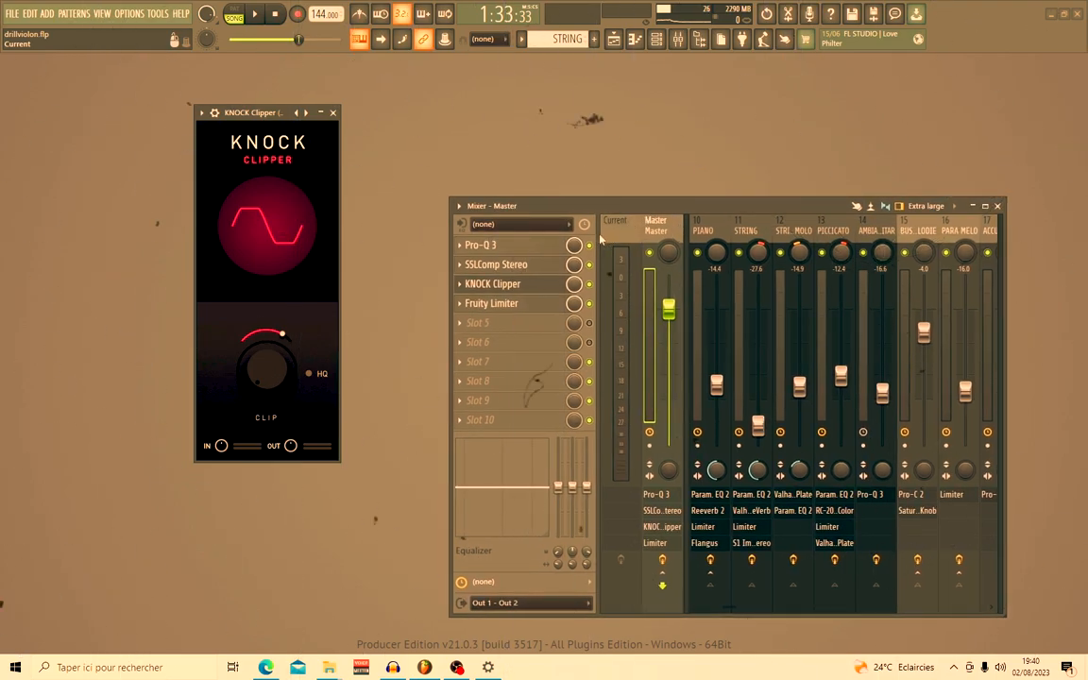
drag(272, 114, 291, 157)
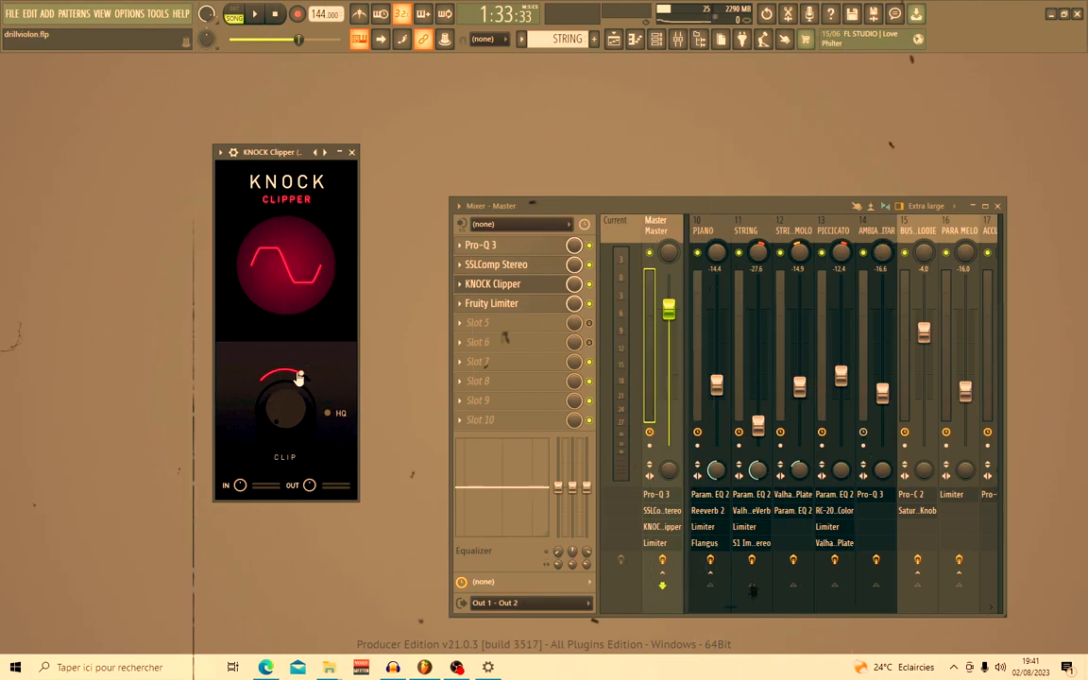
drag(252, 379, 215, 442)
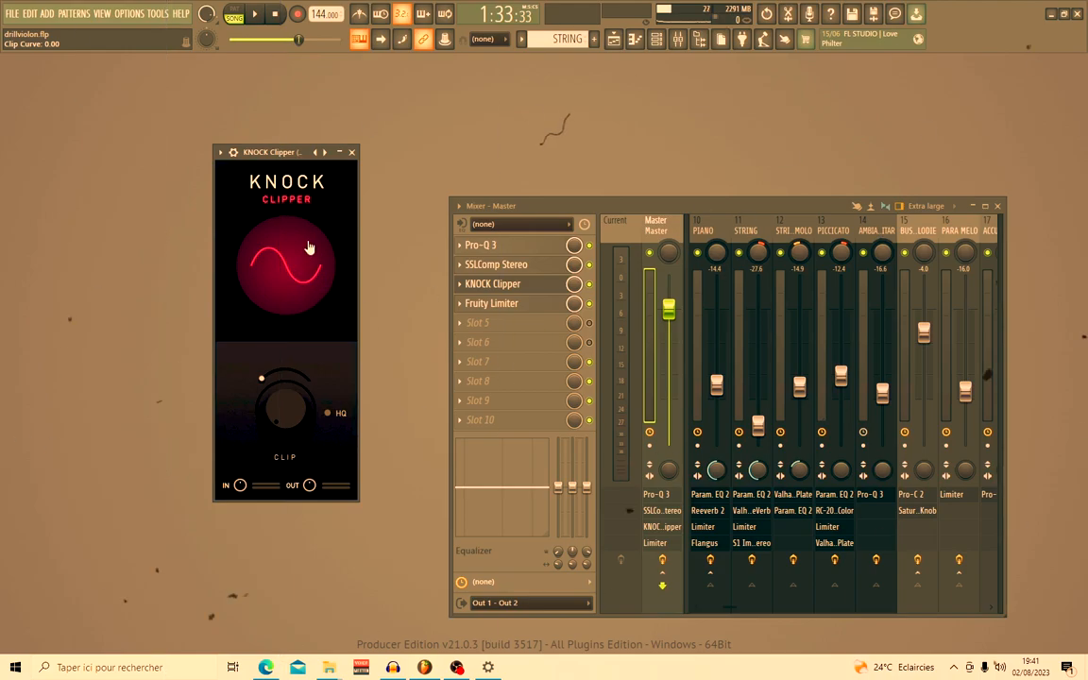
drag(281, 373, 327, 270)
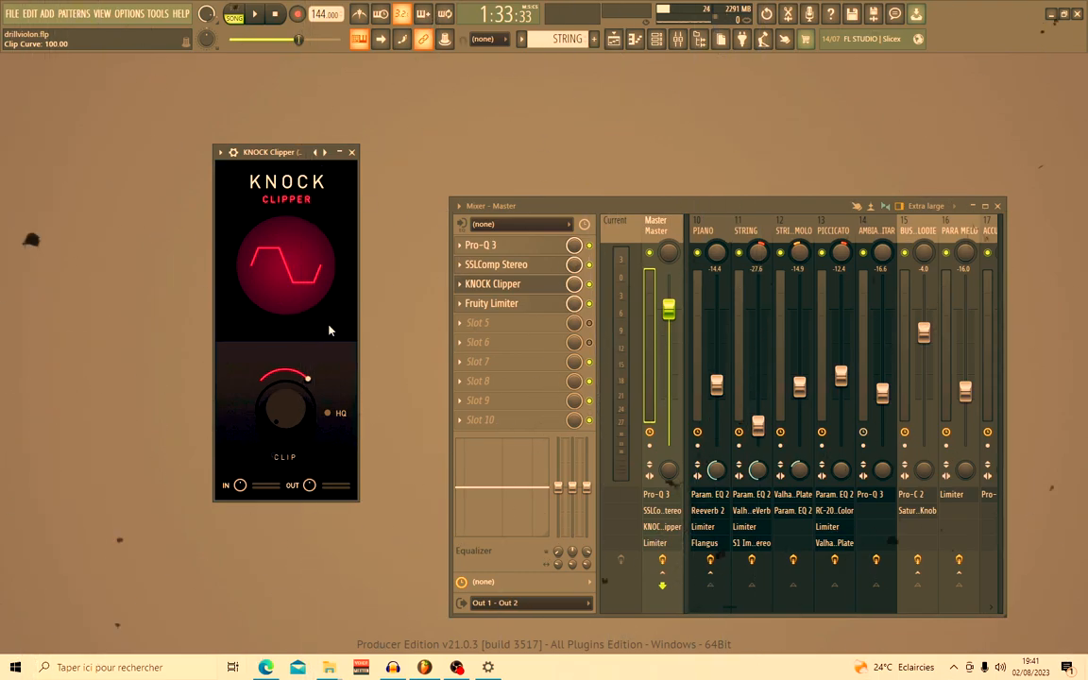
drag(312, 382, 320, 405)
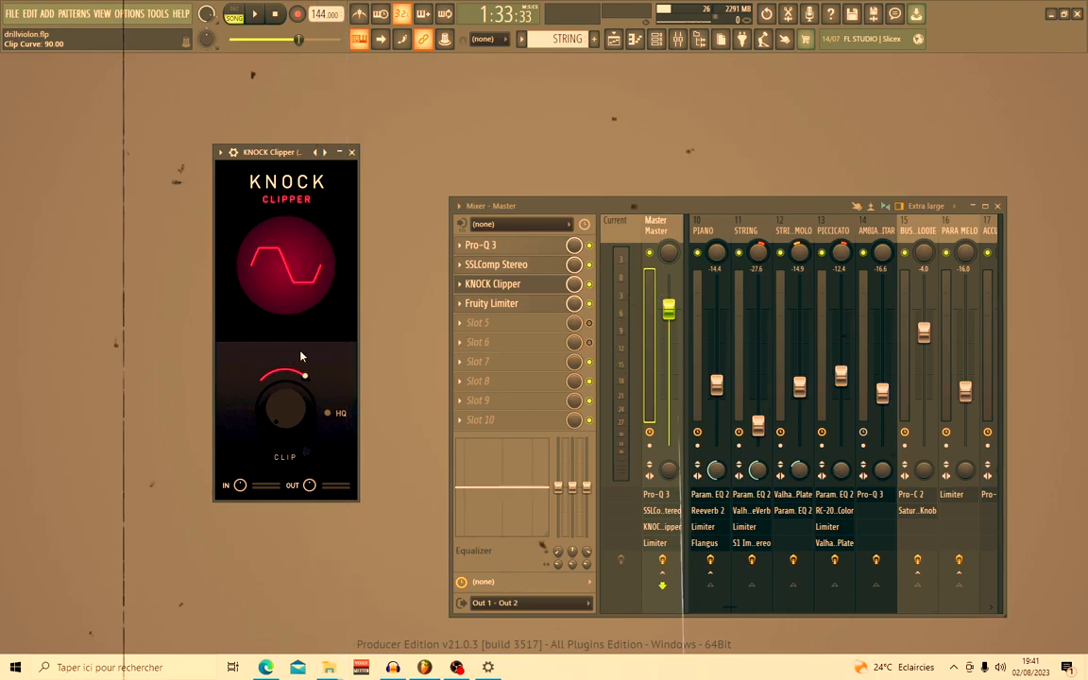
drag(304, 375, 194, 487)
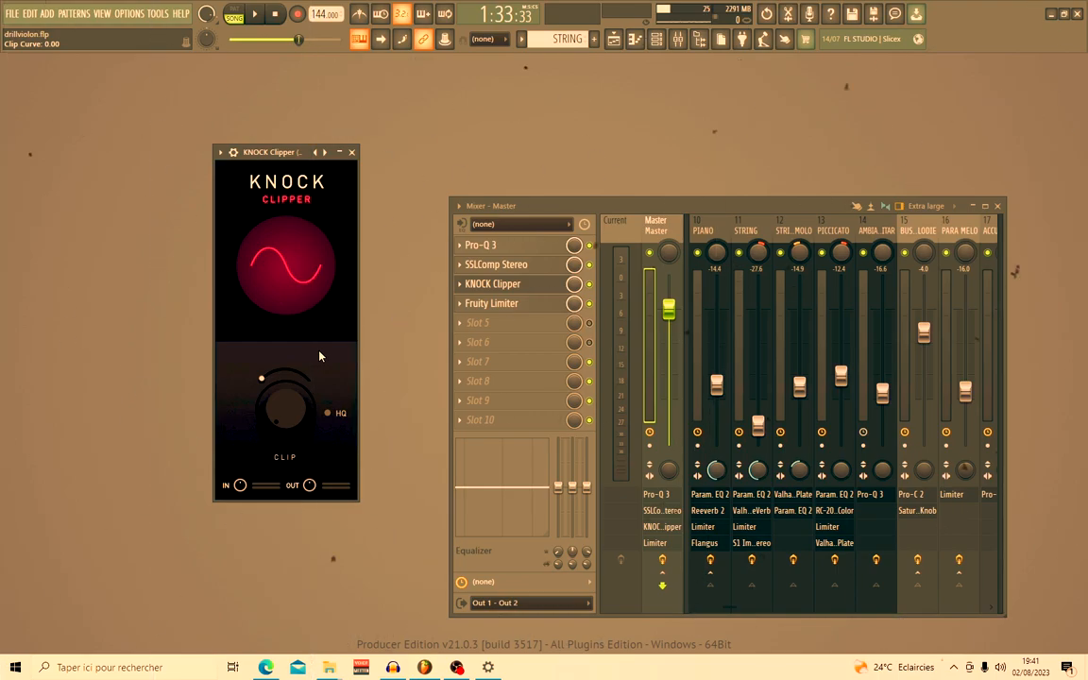
drag(262, 383, 350, 218)
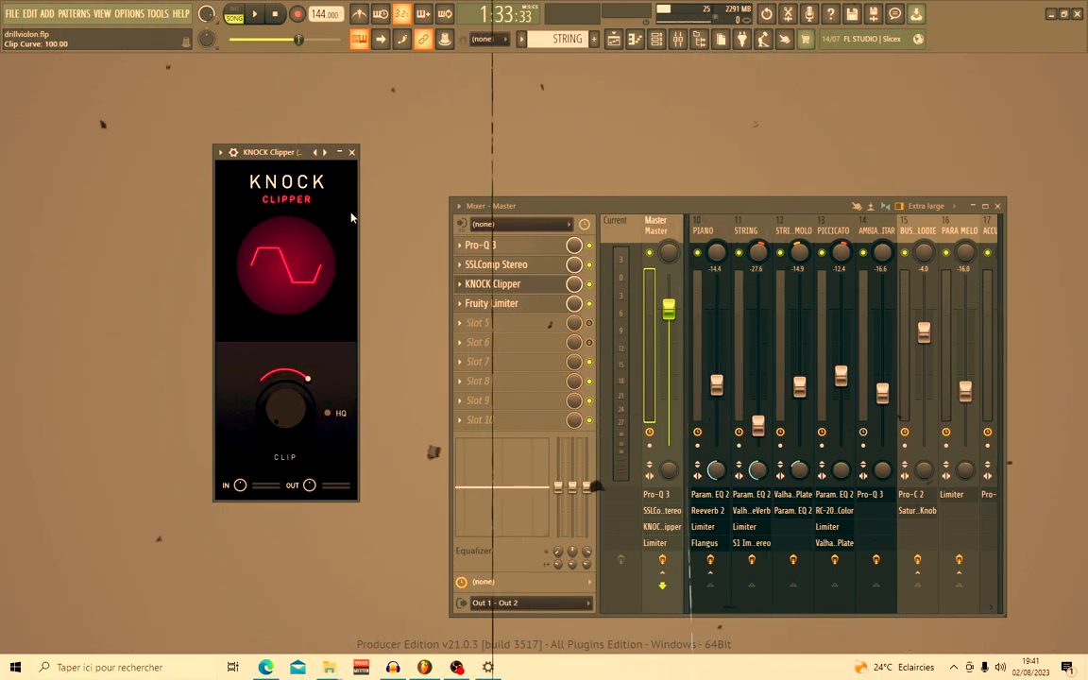
drag(299, 378, 289, 636)
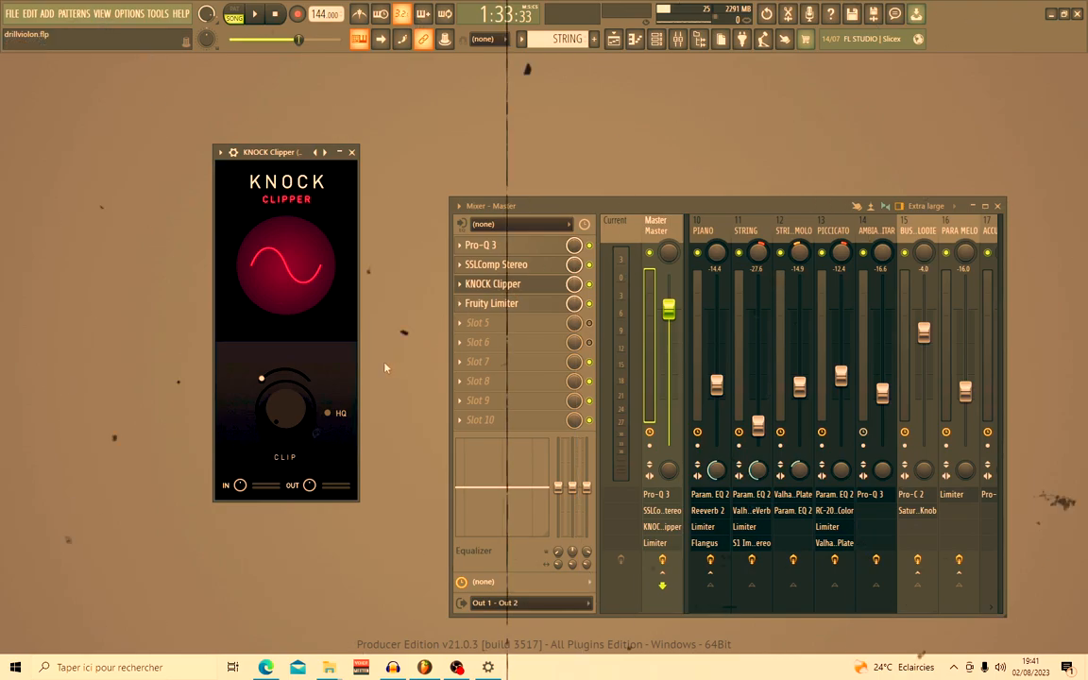
mouse_move(270, 380)
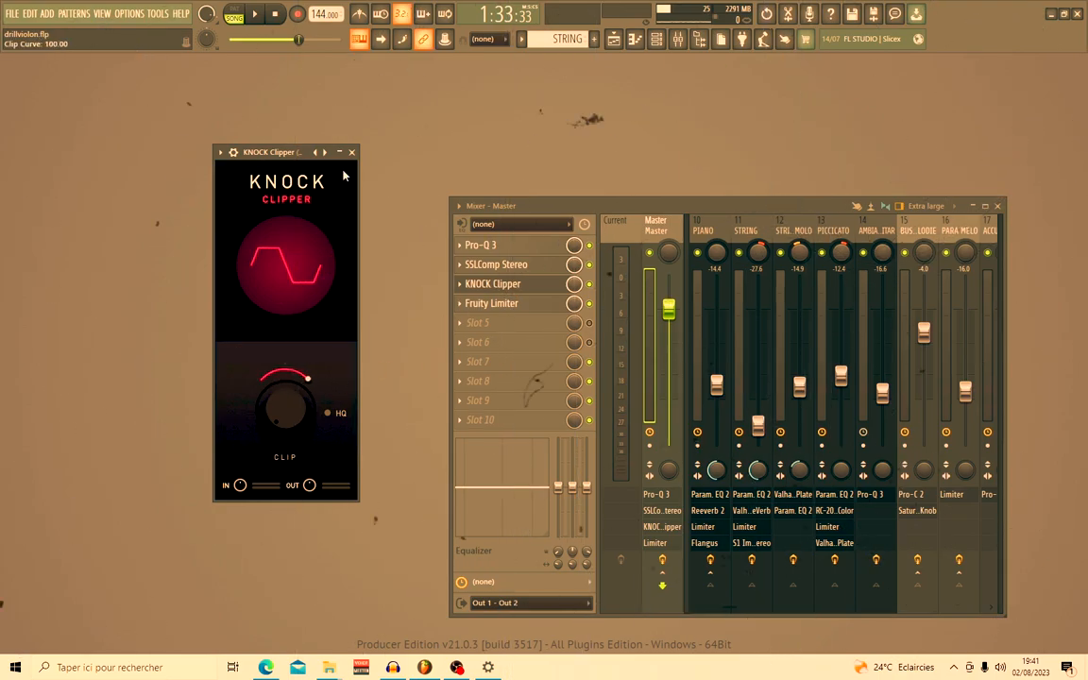
Step: Open the Master track's Fruity Limiter and arrange the limiter, KNOCK Clipper and mixer windows side by side
click(505, 310)
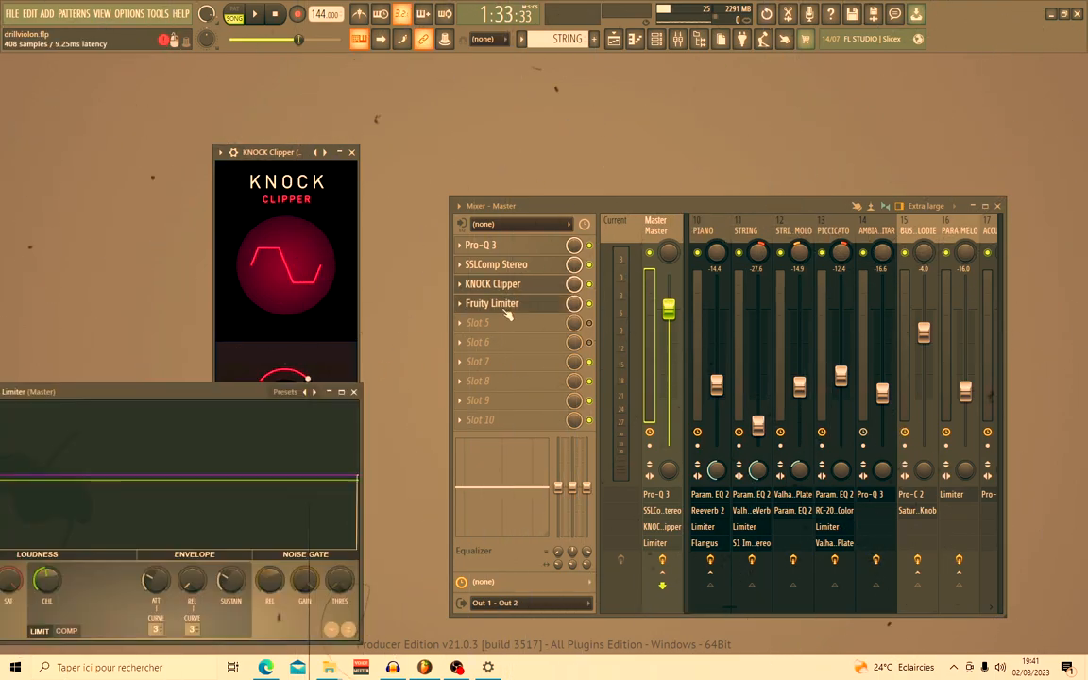
drag(200, 402, 250, 412)
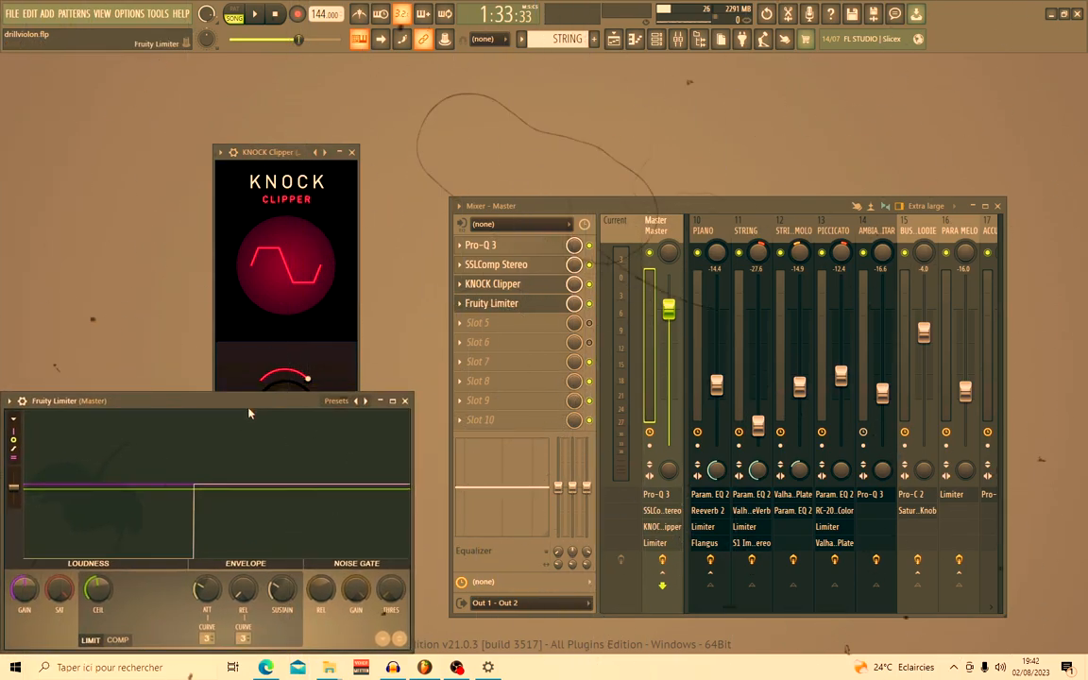
drag(501, 205, 648, 202)
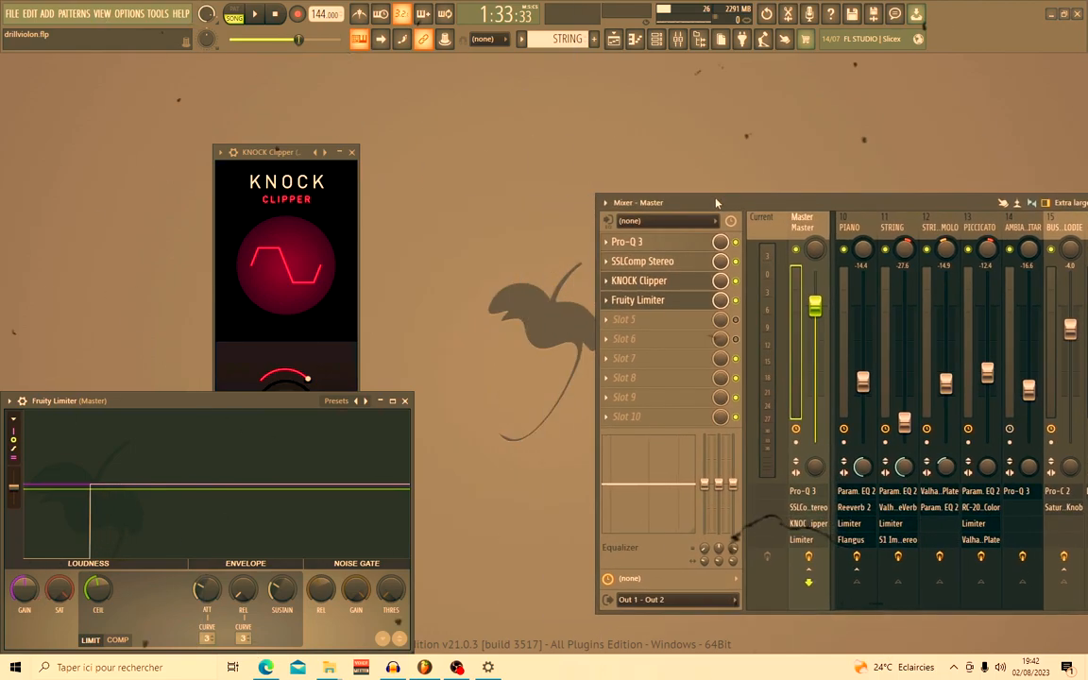
drag(293, 156, 484, 122)
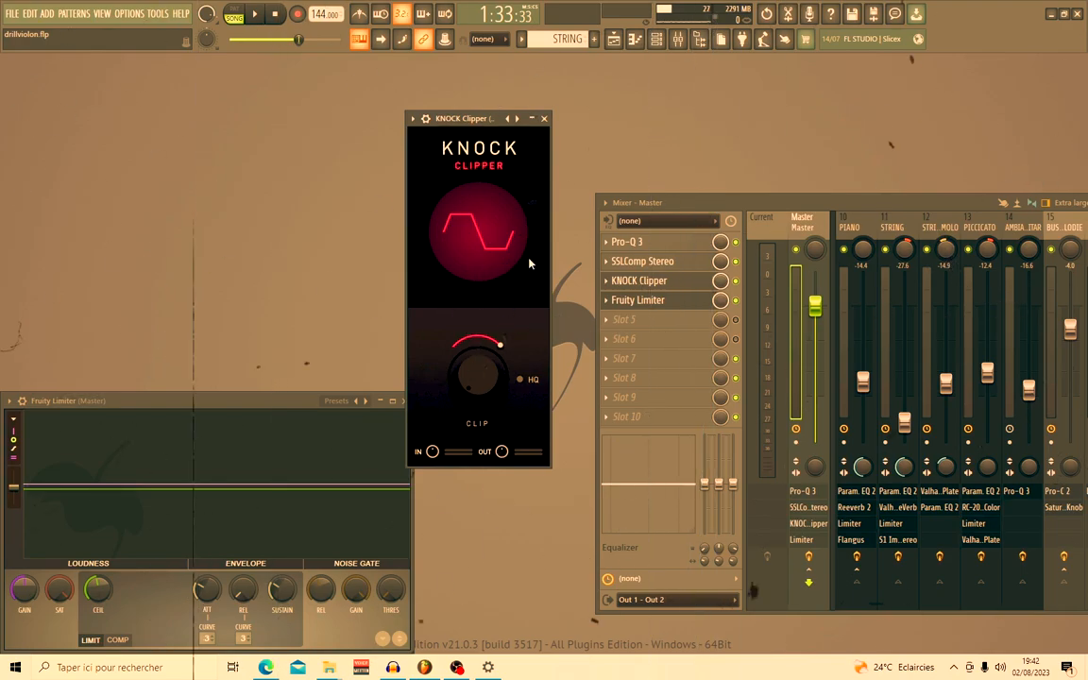
Step: Try the KNOCK Clipper's controls with clip at 0 dB, clip curve at 100 and output gain at about -6.7 dB
drag(490, 407, 483, 650)
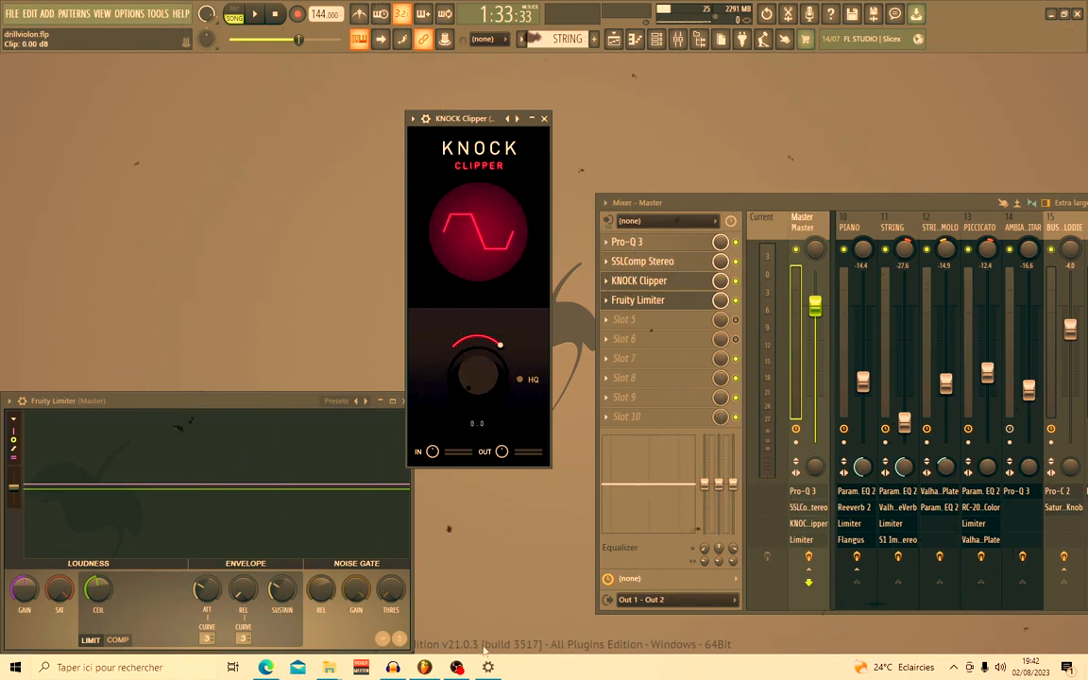
drag(499, 348, 523, 282)
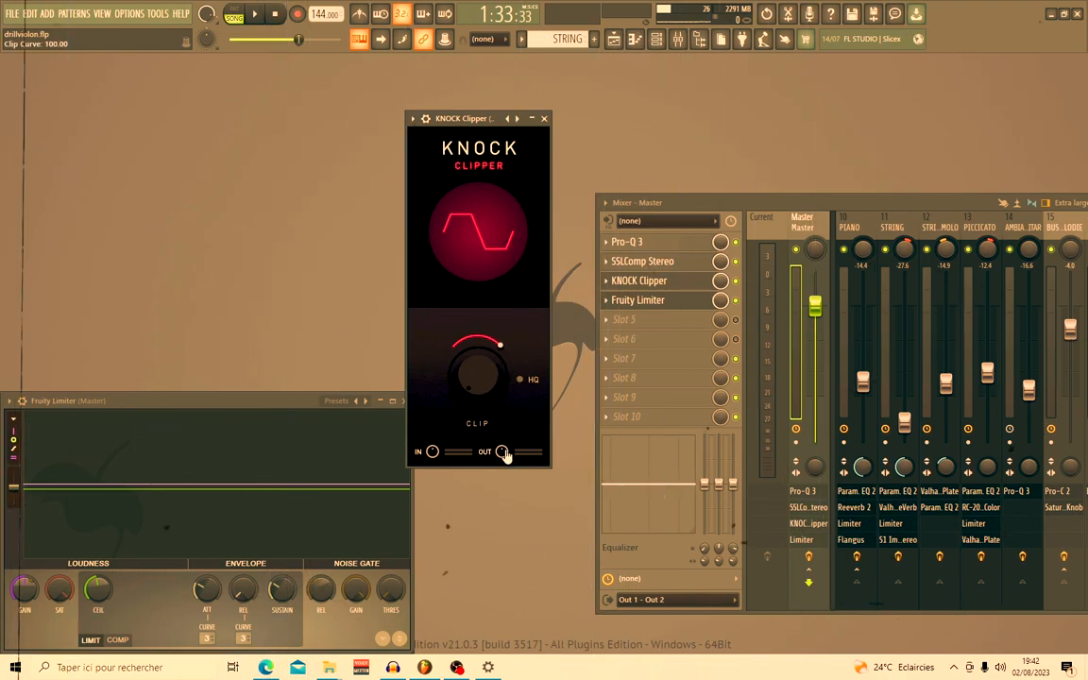
mouse_move(500, 454)
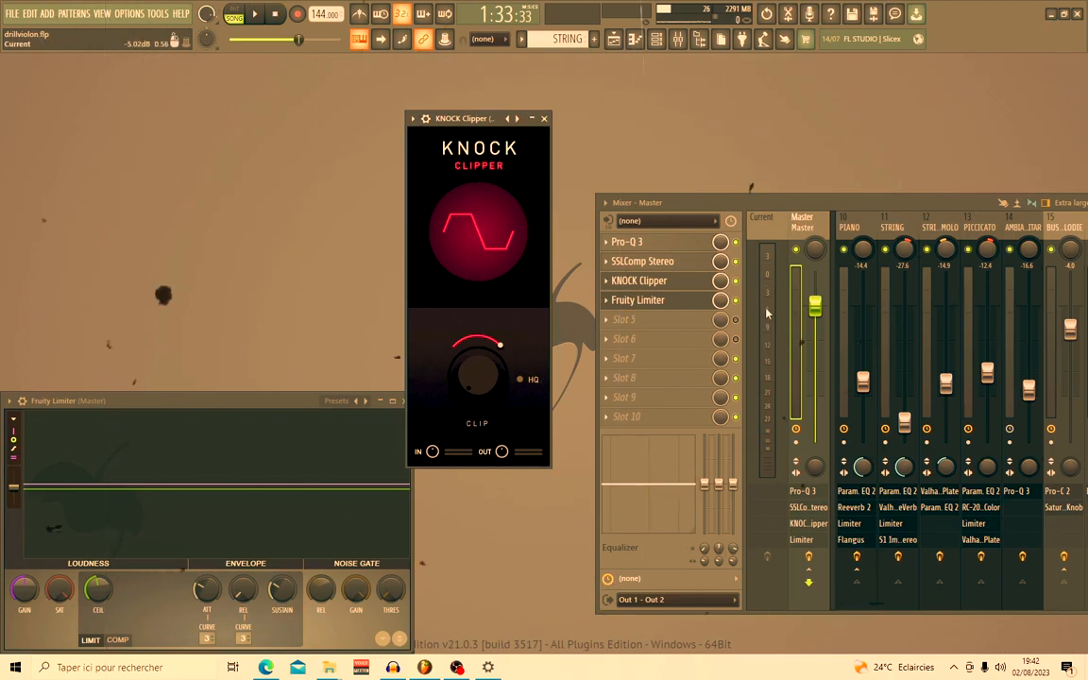
drag(503, 456, 503, 489)
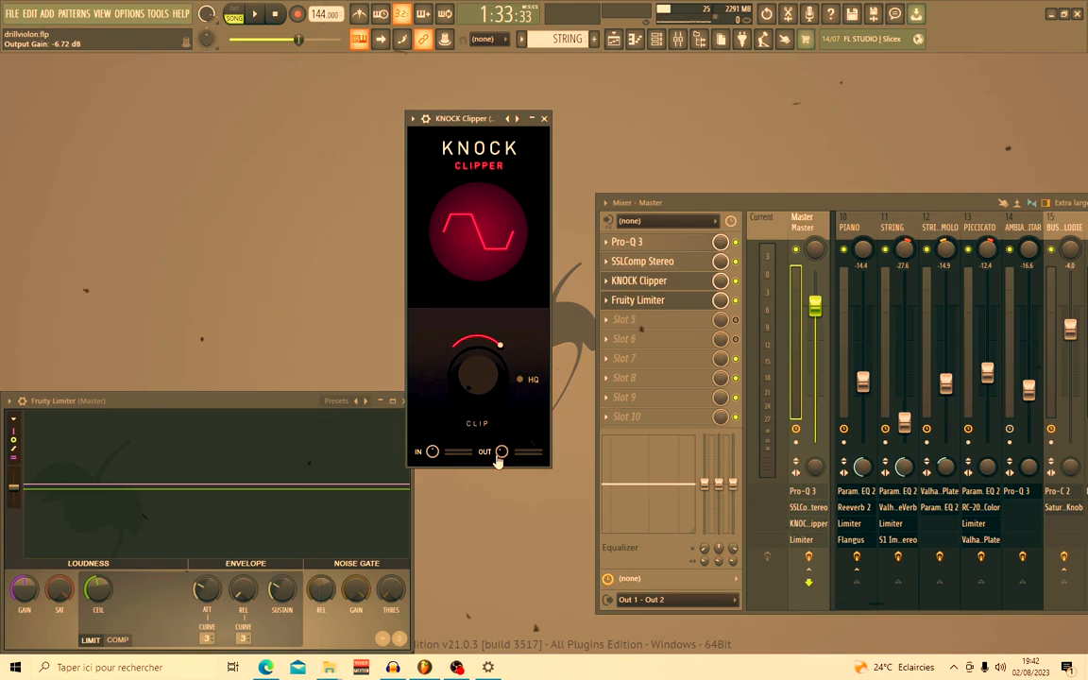
Step: Turn the KNOCK Clipper's clip amount up strongly and separate the clipper and Fruity Limiter windows so they no longer overlap
drag(478, 371, 483, 279)
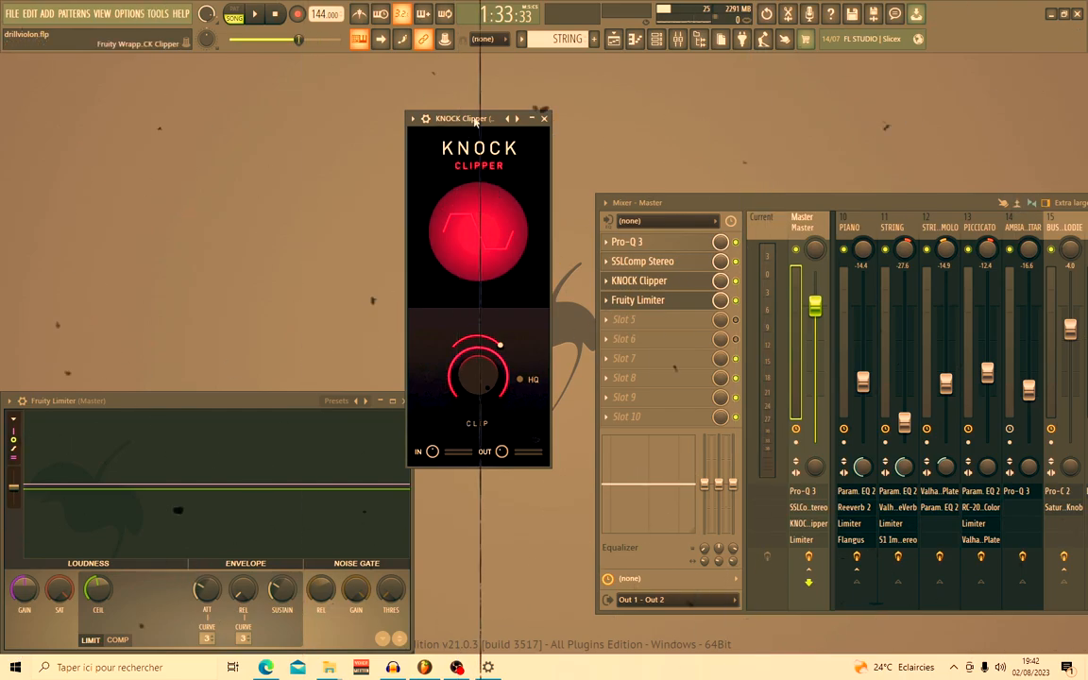
drag(480, 117, 522, 95)
drag(206, 405, 250, 326)
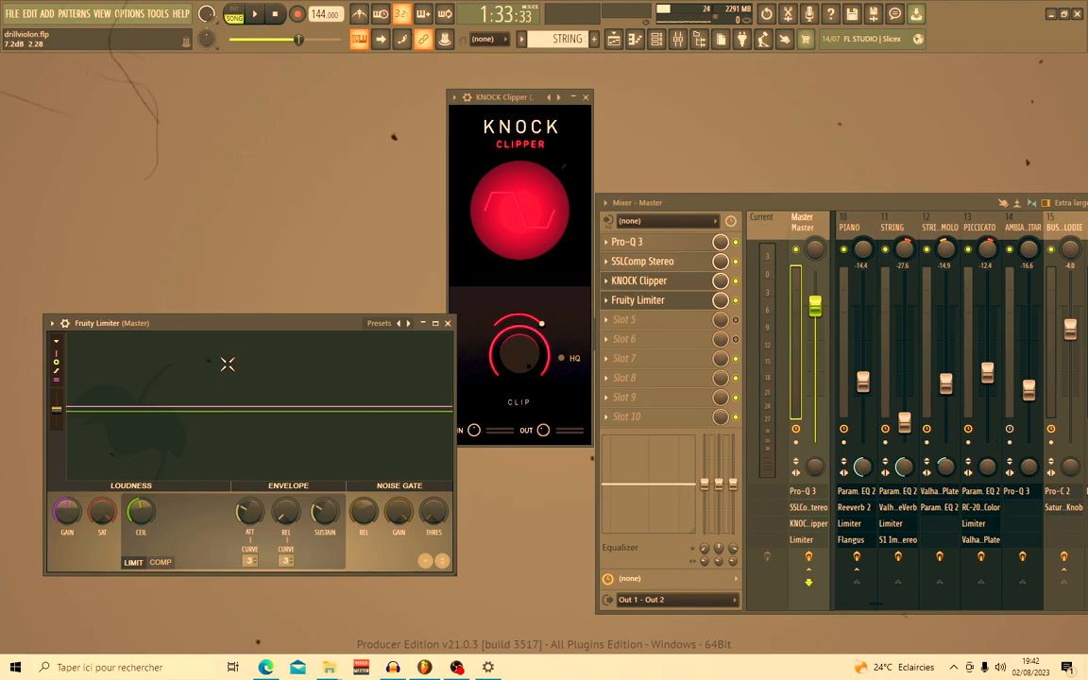
drag(234, 326, 196, 400)
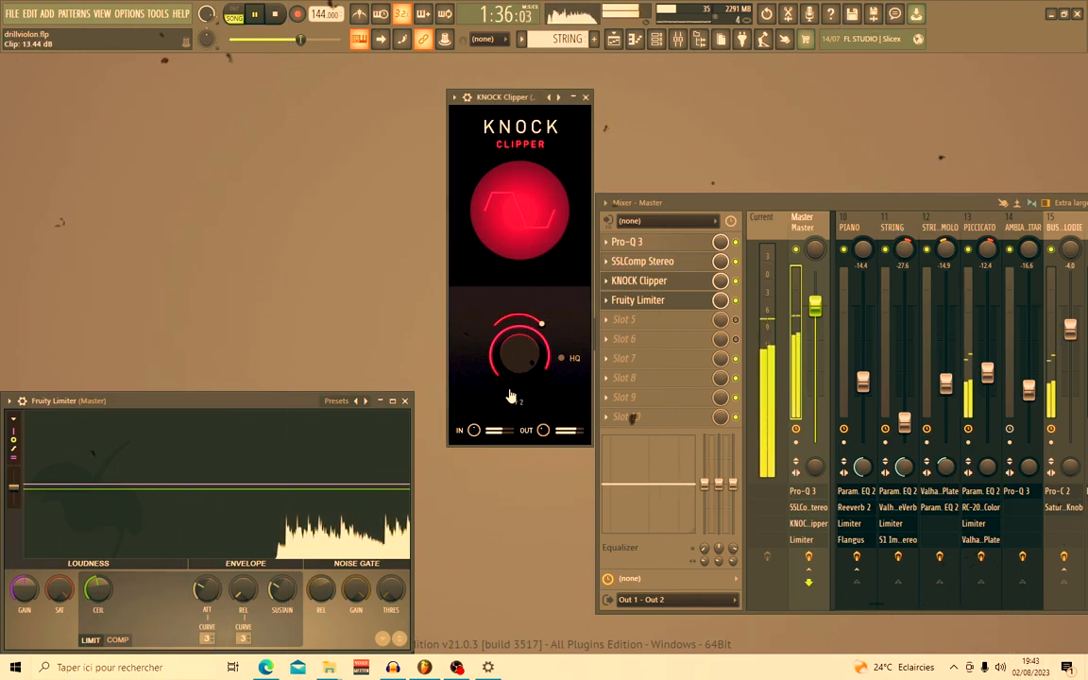
Step: Turn the KNOCK Clipper's clip amount down to its minimum while the song plays, and stop playback
drag(519, 352, 519, 407)
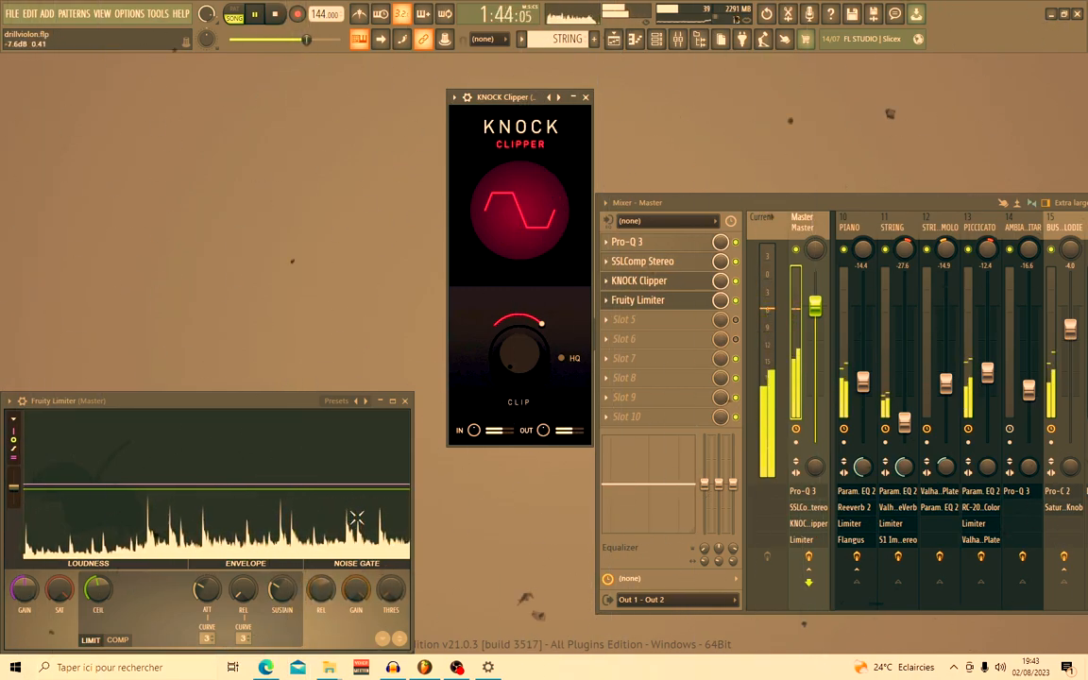
key(space)
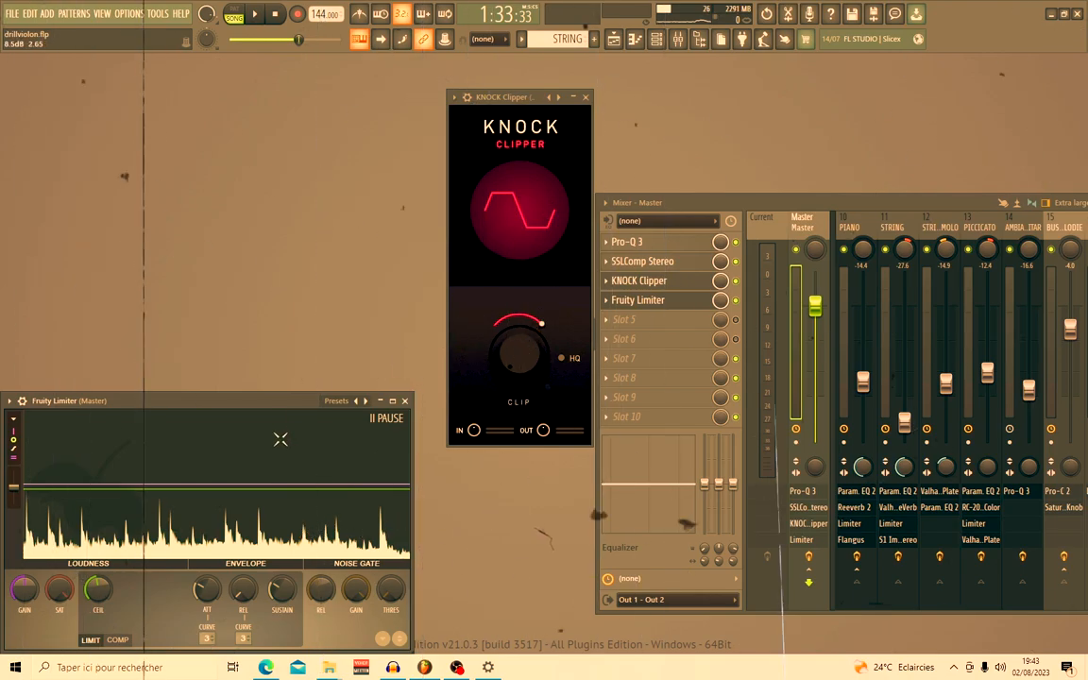
Step: Raise the KNOCK Clipper's clip amount to 15 dB, play the song and lower the clipper's output gain during playback
drag(519, 345, 536, 179)
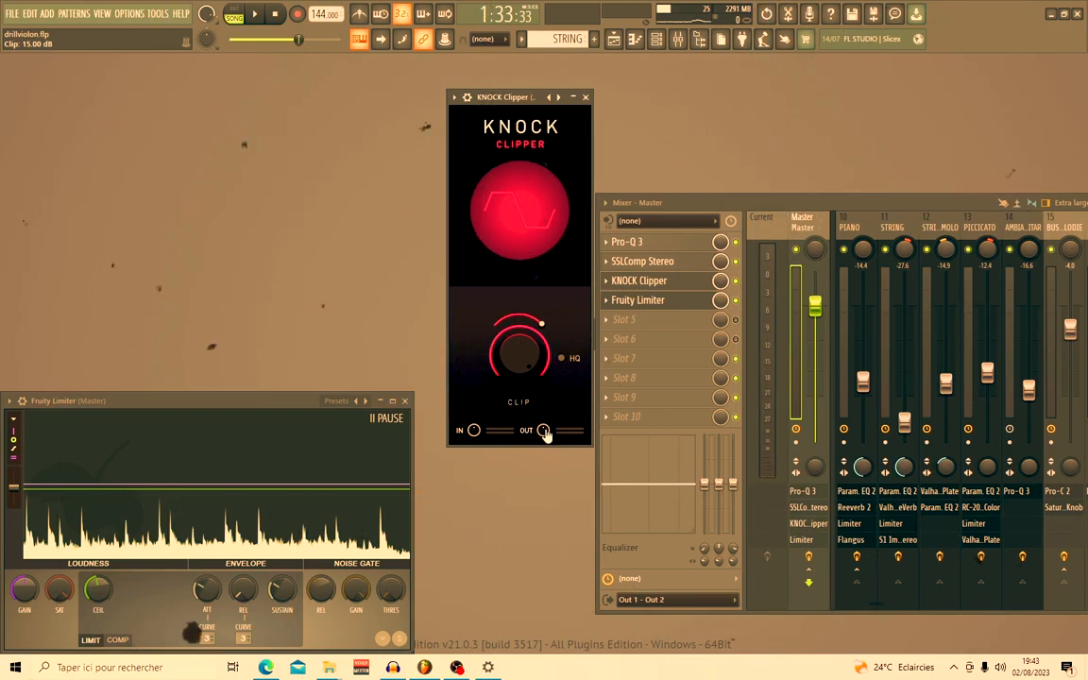
click(250, 402)
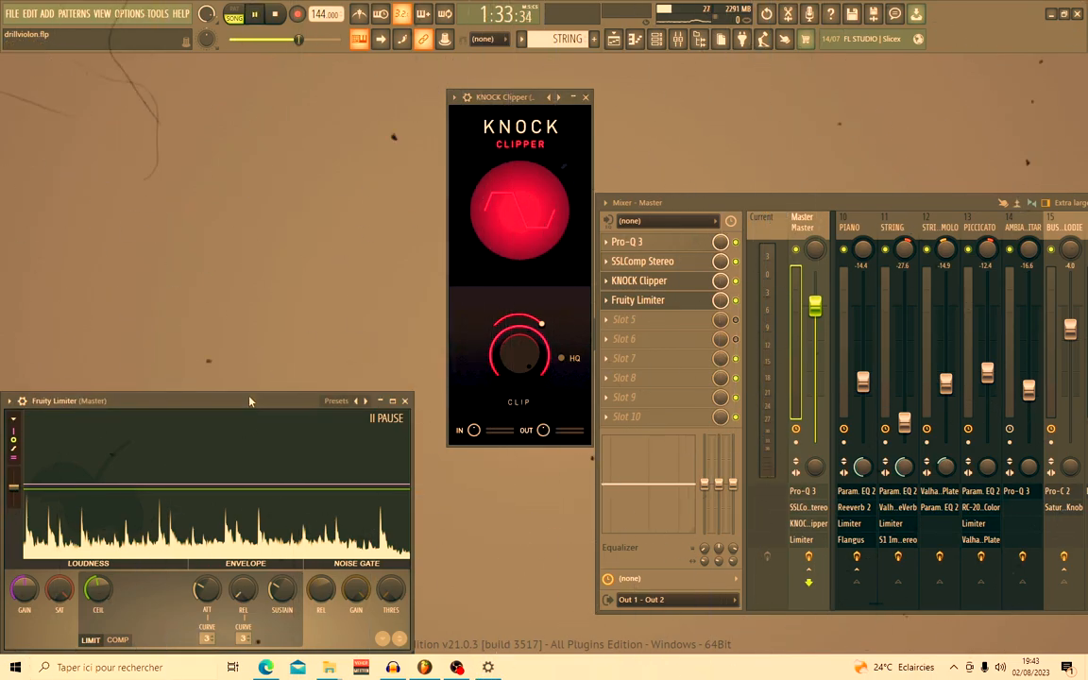
key(space)
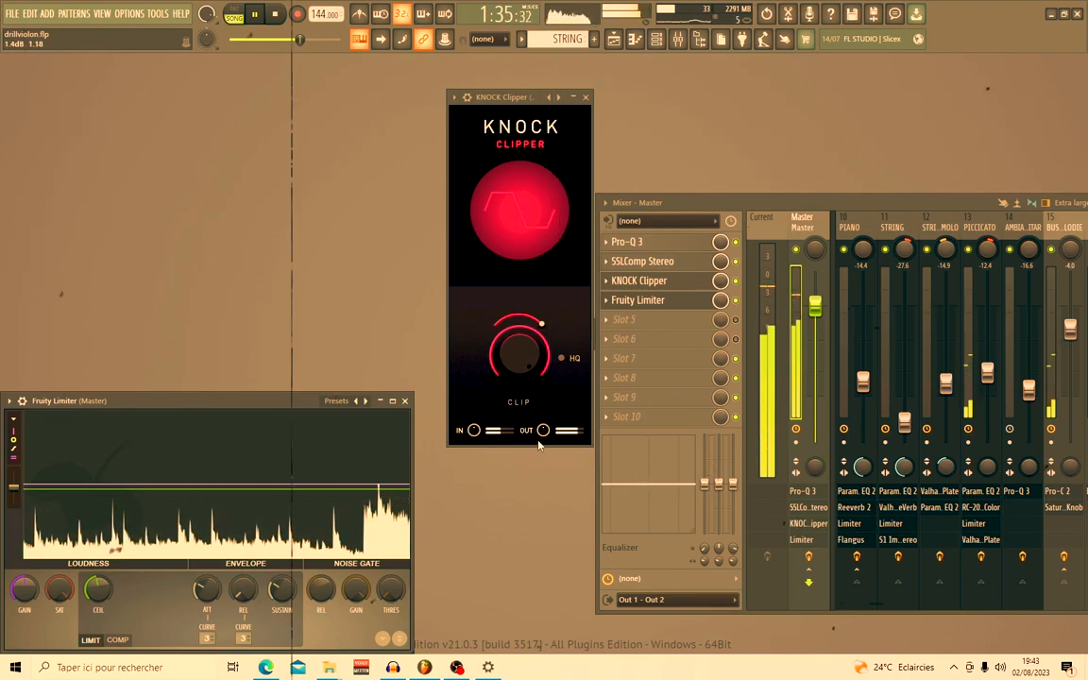
drag(544, 433, 538, 459)
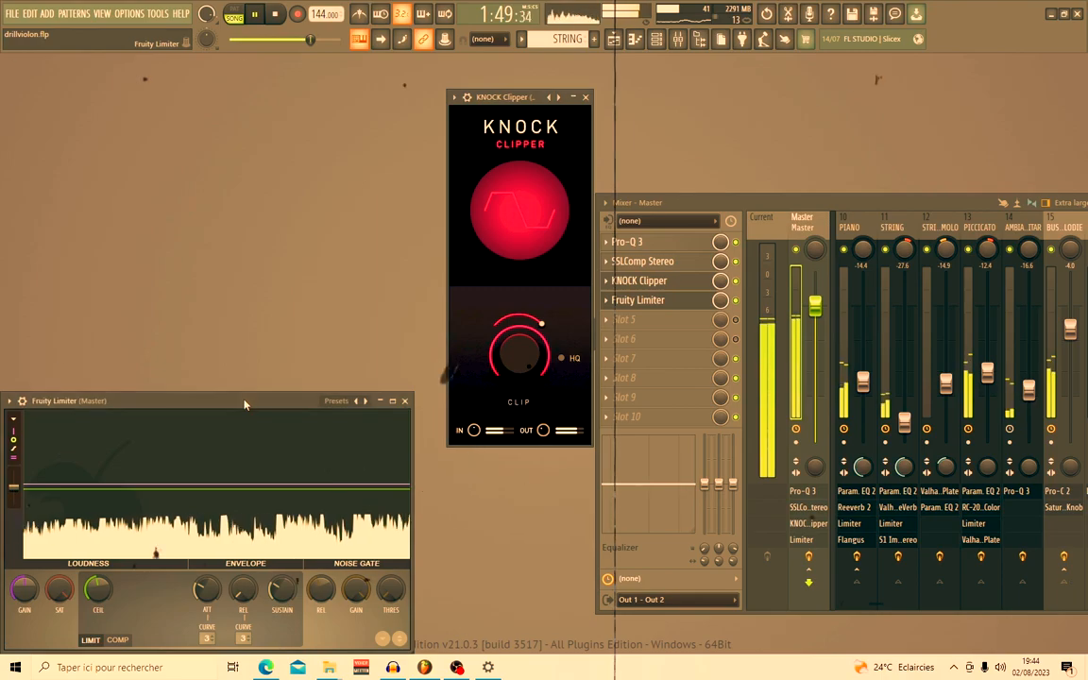
Step: Stop playback and move the Fruity Limiter window slightly up, keeping it clear of the KNOCK Clipper window
key(space)
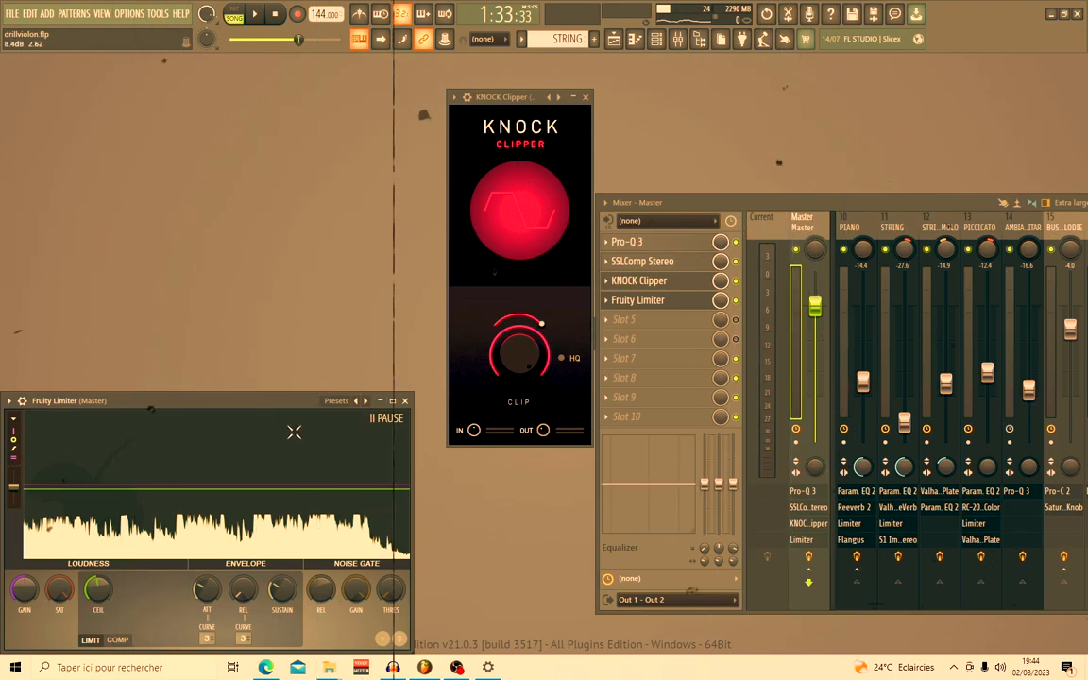
drag(289, 405, 328, 355)
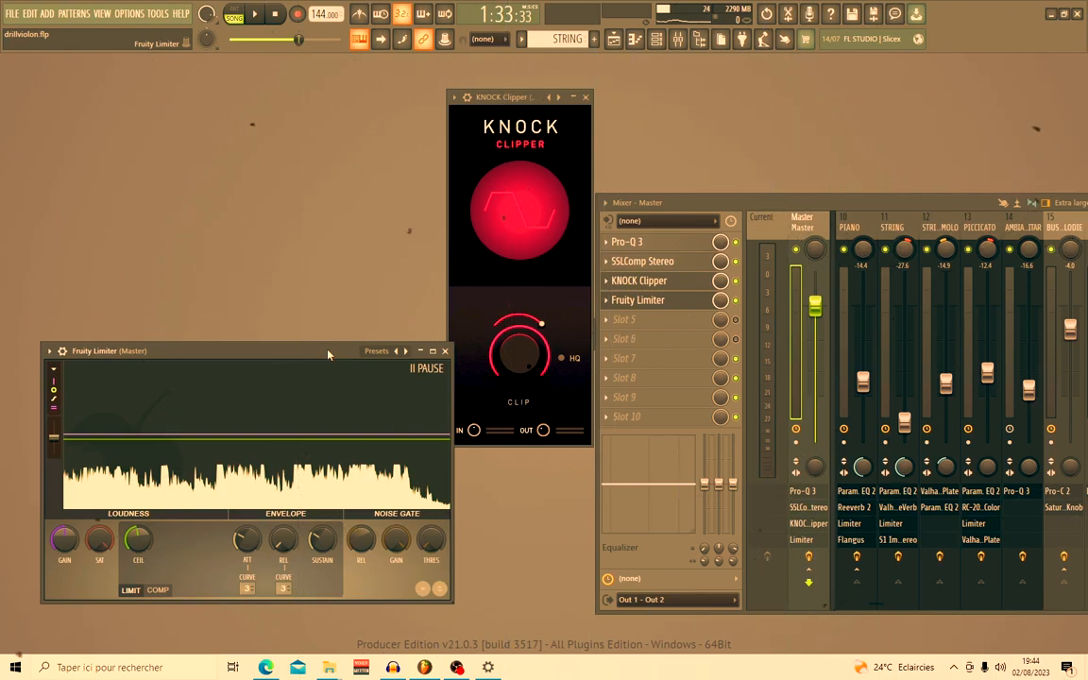
drag(328, 354, 299, 353)
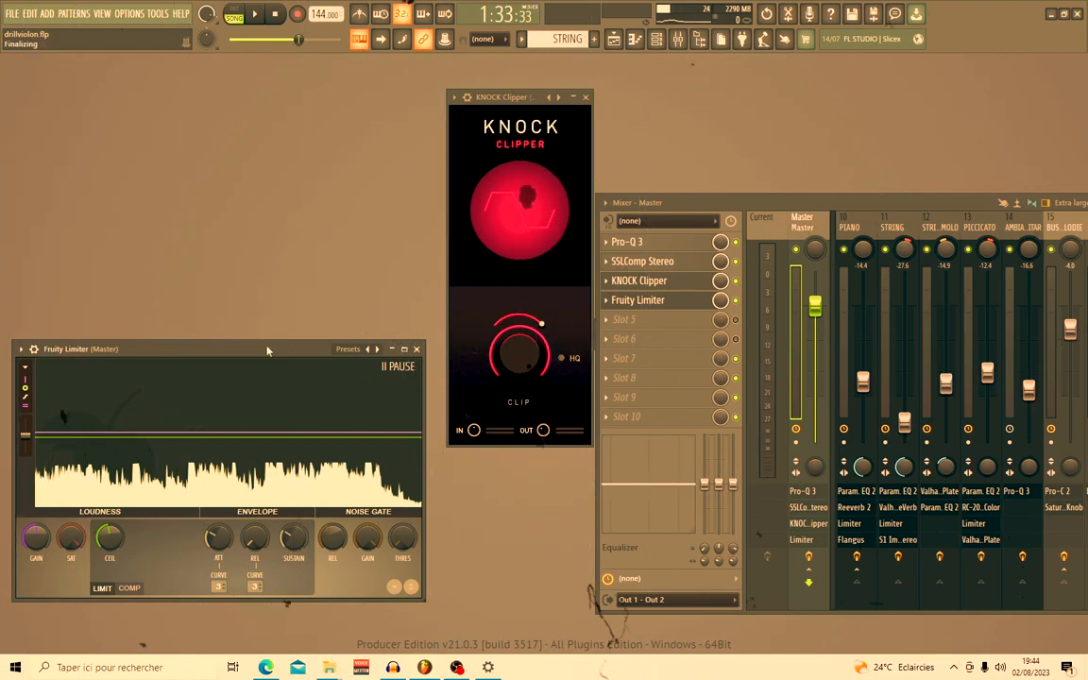
mouse_move(276, 349)
mouse_down()
mouse_move(267, 303)
mouse_move(281, 362)
mouse_up()
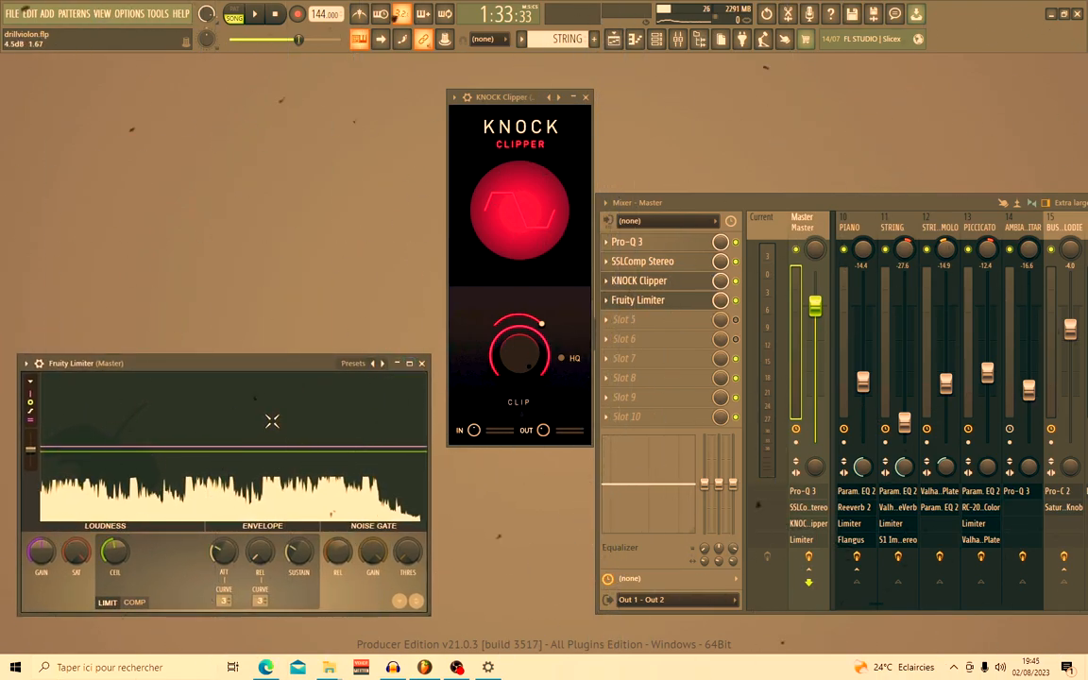
Step: Play the song and raise the Fruity Limiter's gain to drive the master signal into its ceiling
key(space)
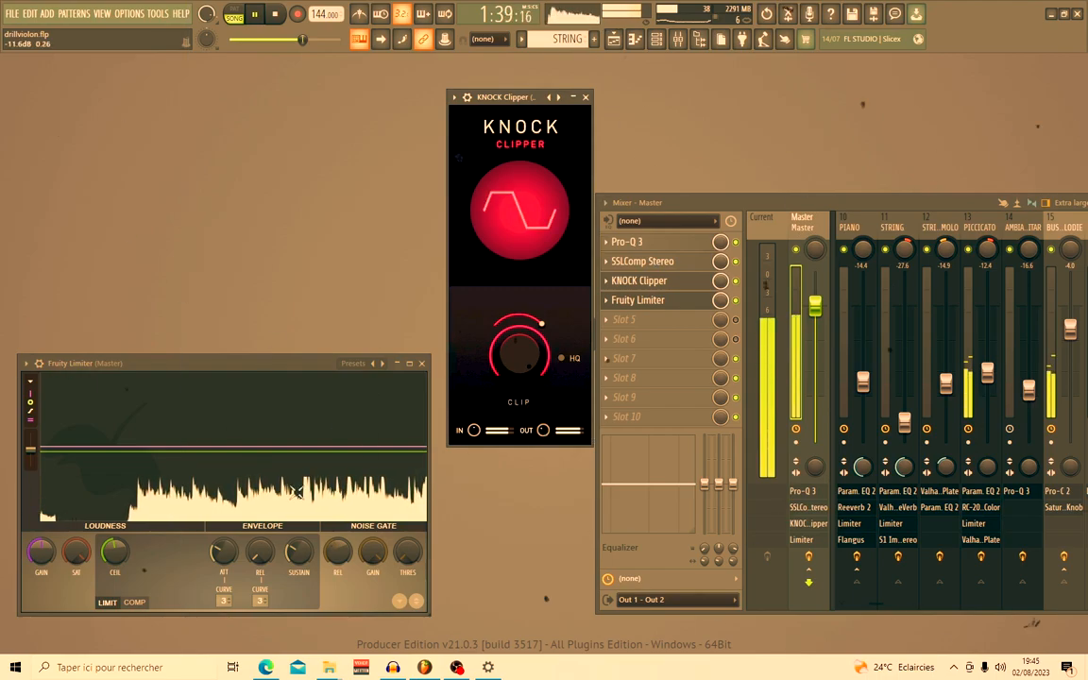
drag(41, 553, 41, 510)
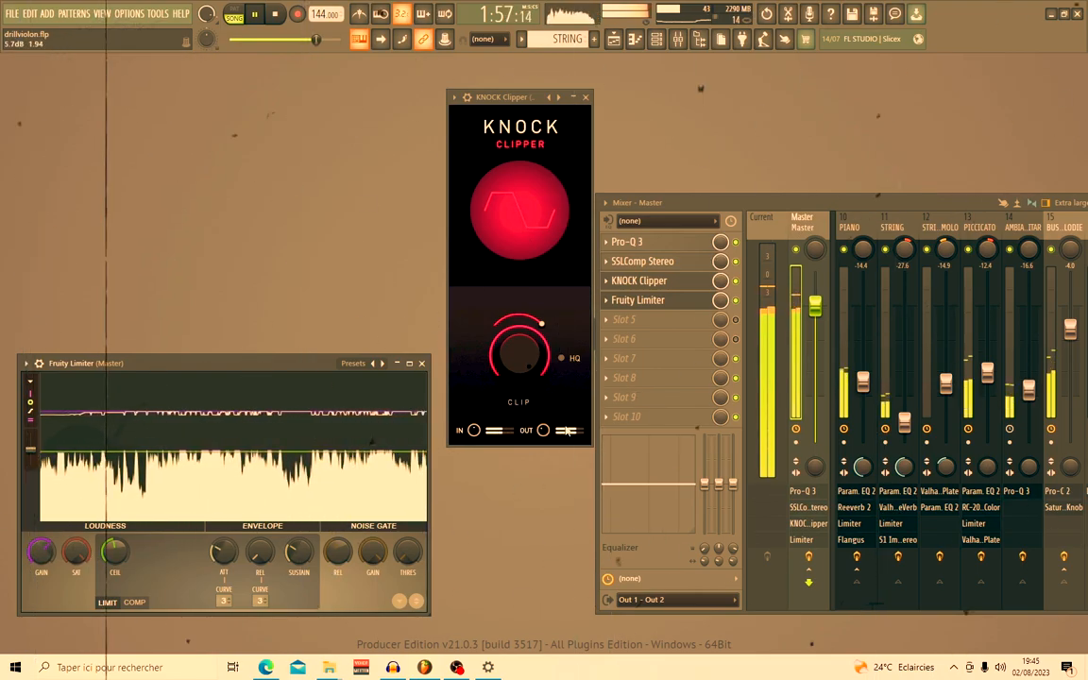
Step: Load FabFilter Pro-L 2 into effect slot 10 of the Master mixer track
click(624, 417)
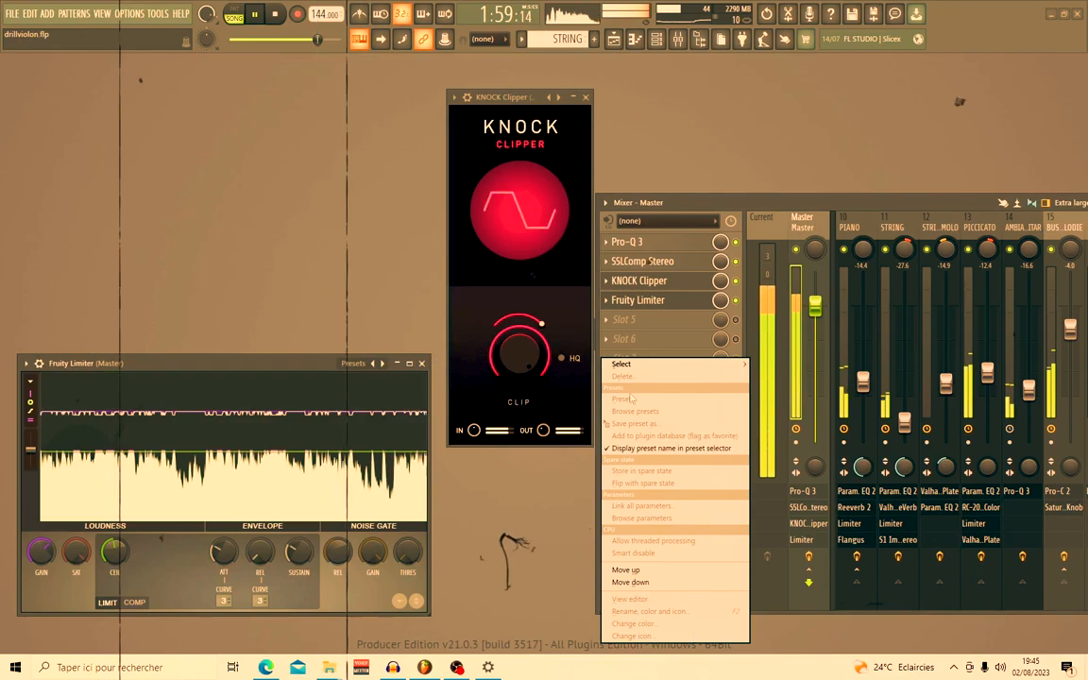
mouse_move(622, 364)
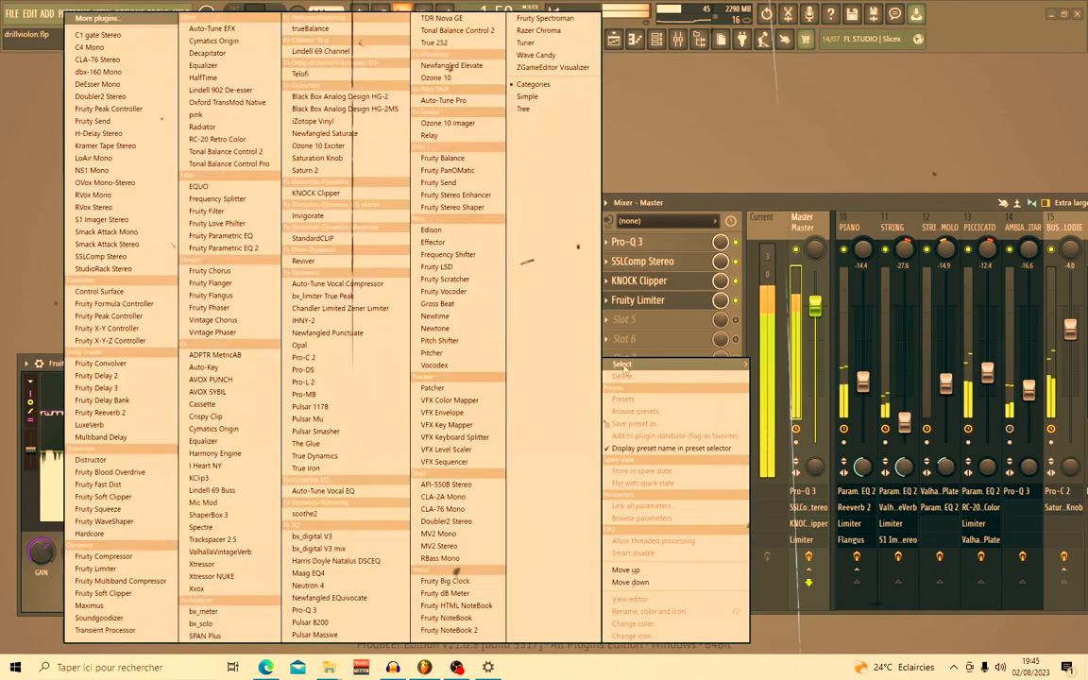
click(340, 382)
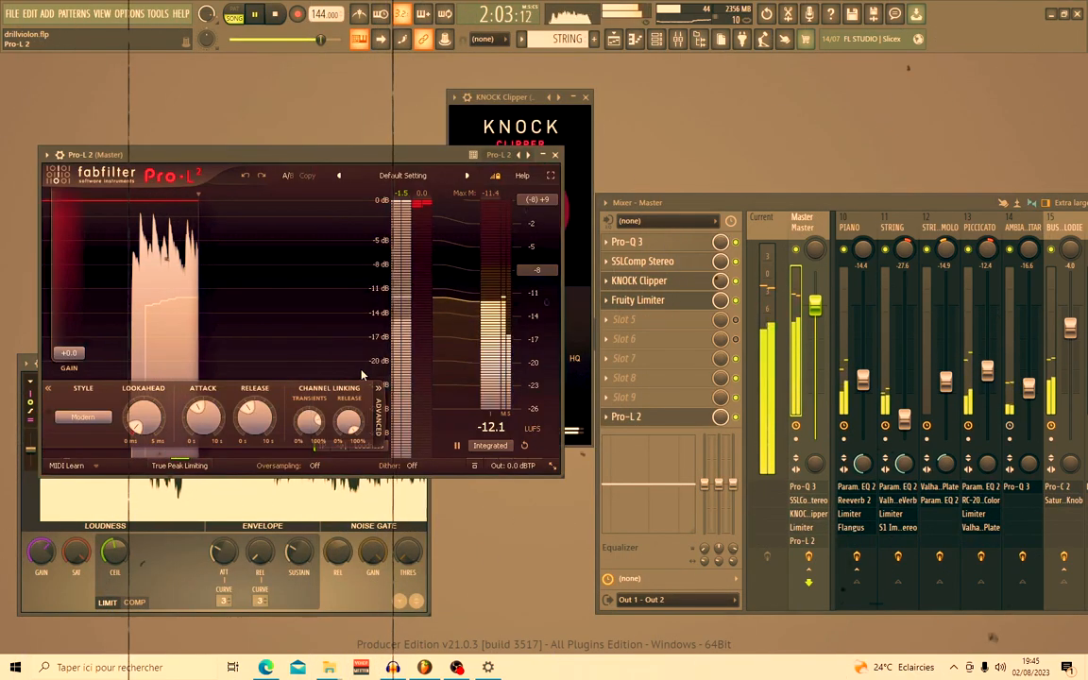
Step: Move the Pro-L 2 window clear of the mixer, read the master's integrated loudness during playback and stop the song
drag(340, 157, 431, 212)
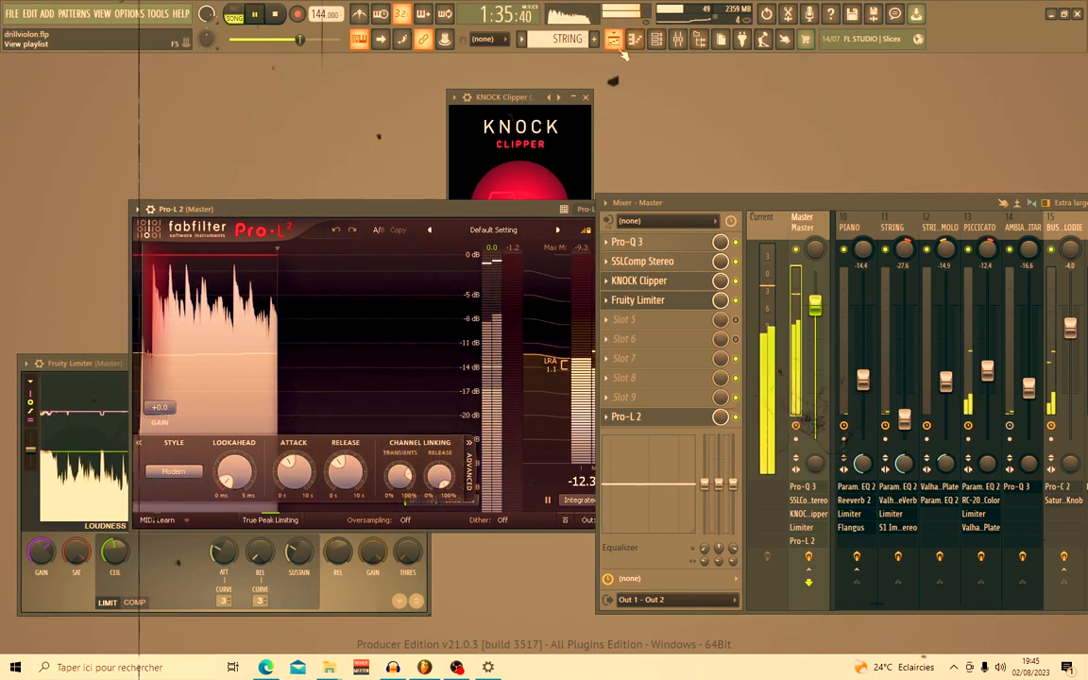
drag(454, 215, 299, 274)
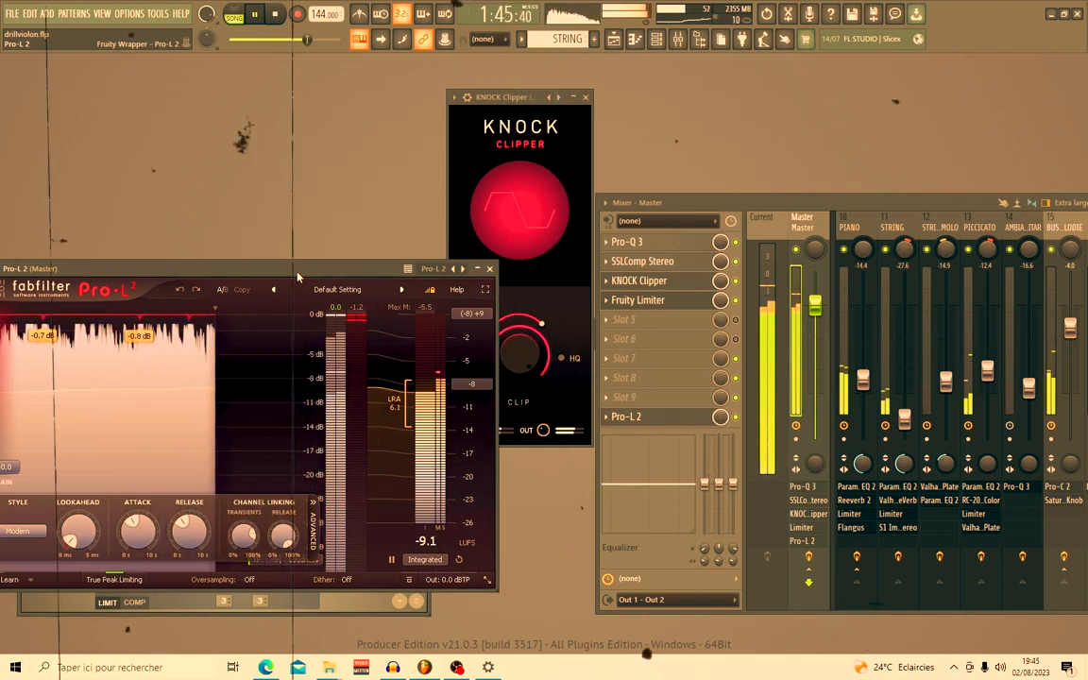
click(277, 26)
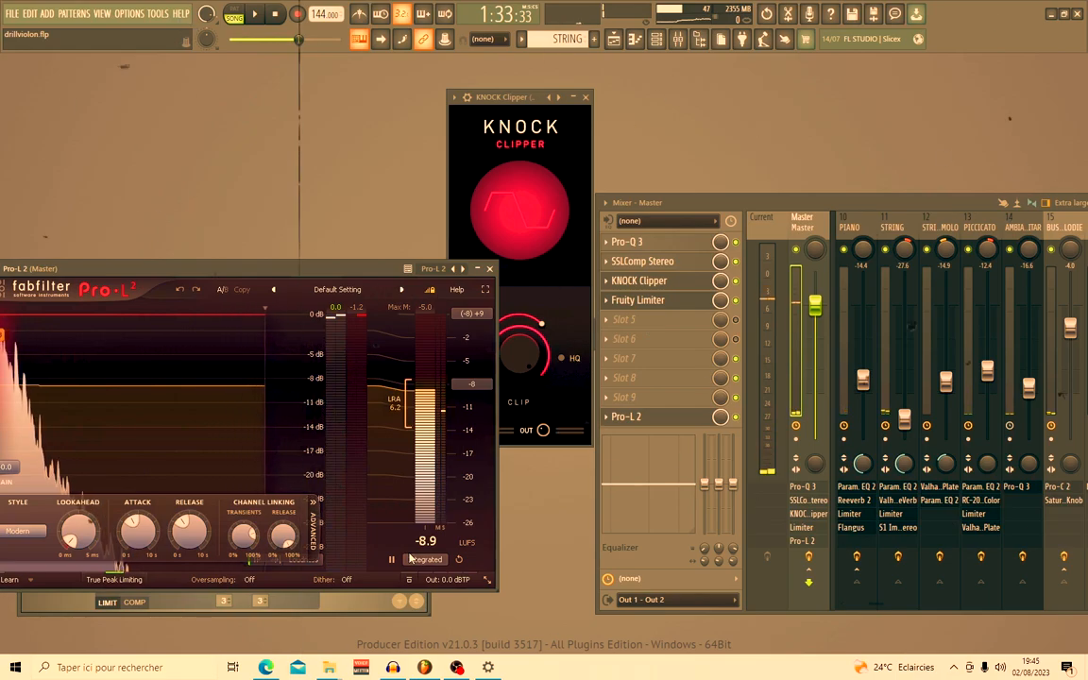
Step: Reposition the Pro-L 2 window so its gain control and loudness meter are both fully in view, and close it
drag(177, 274, 293, 262)
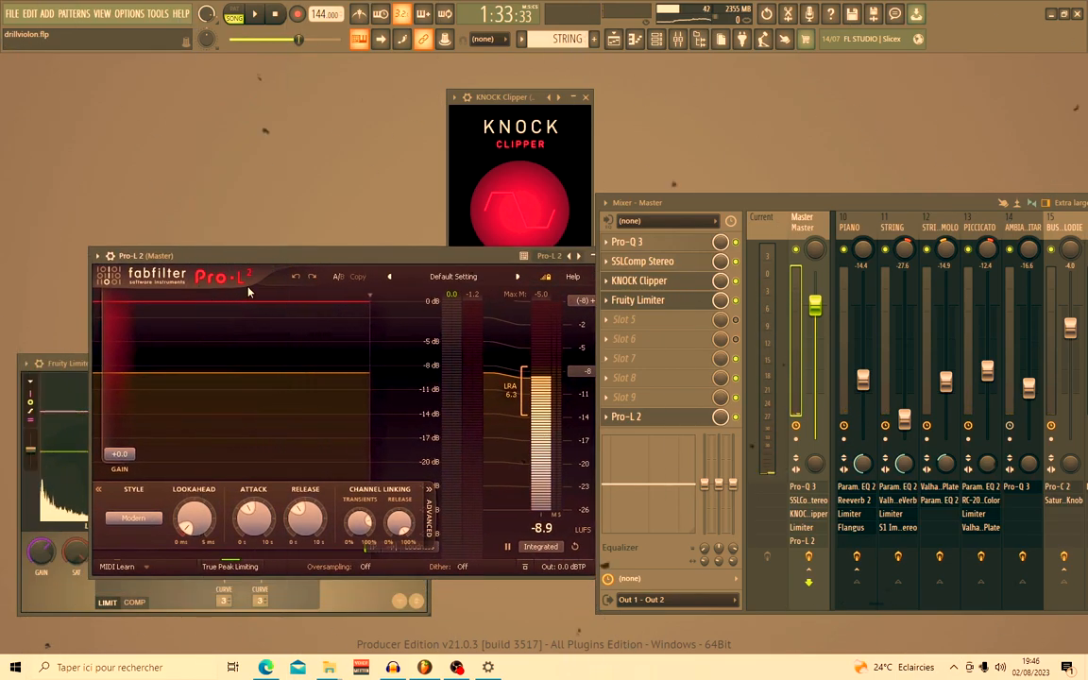
drag(376, 260, 323, 259)
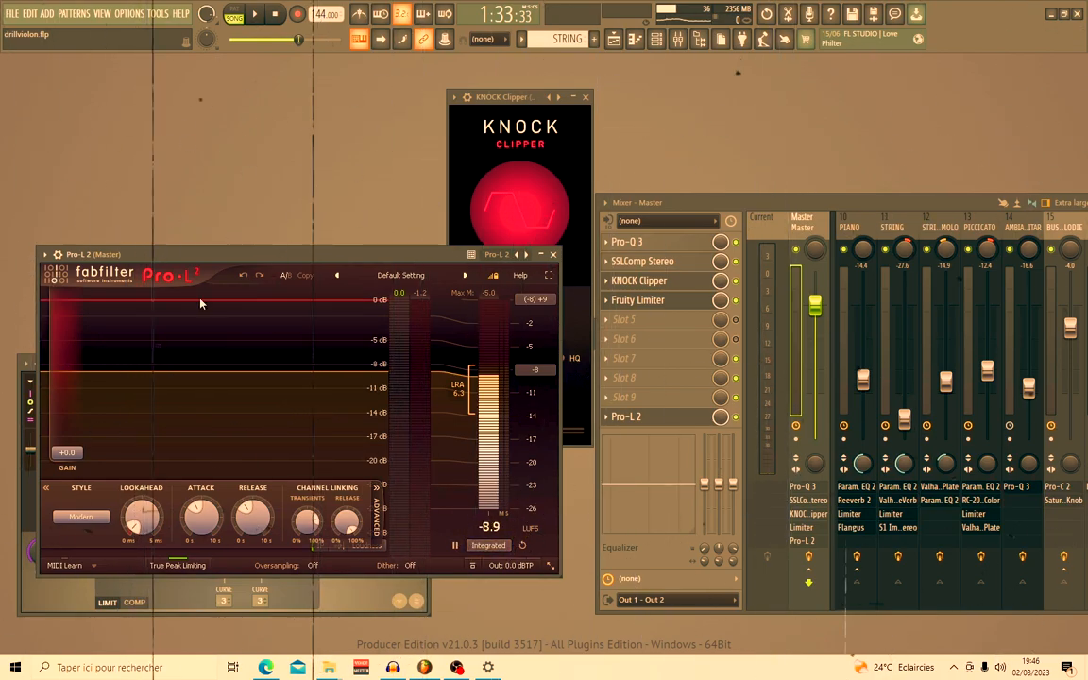
click(554, 255)
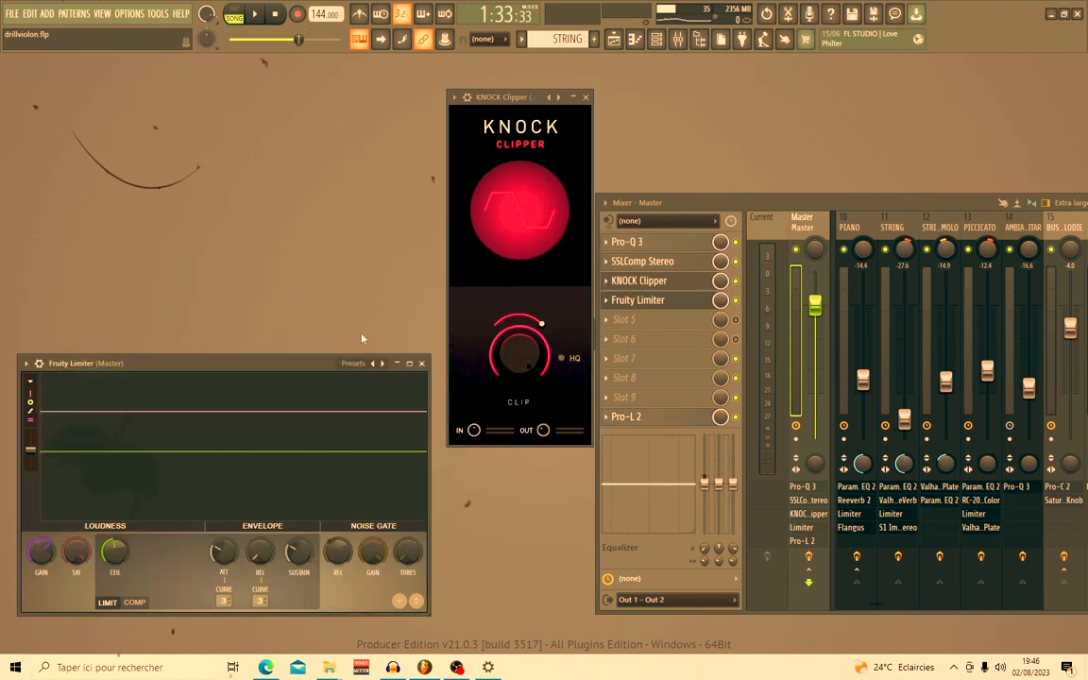